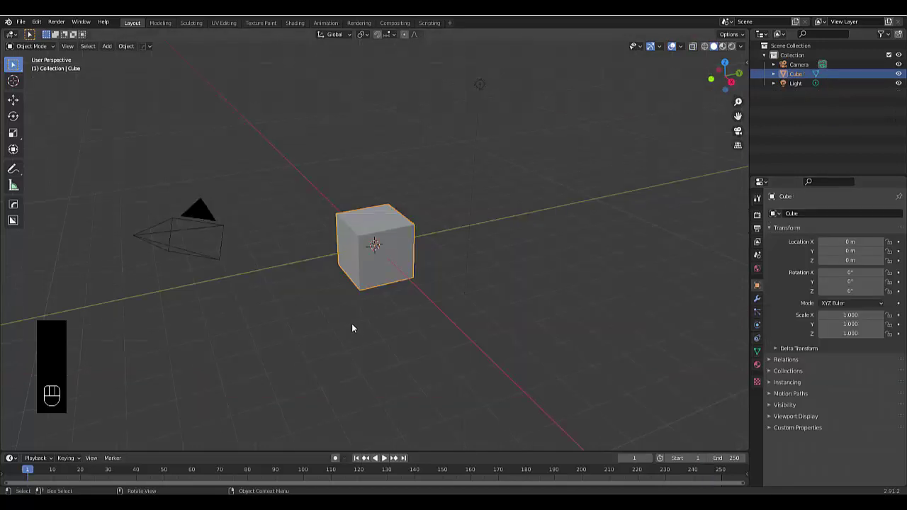
- Delete the cube's top face to turn it into an open box
click(330, 293)
middle_drag(330, 293, 333, 283)
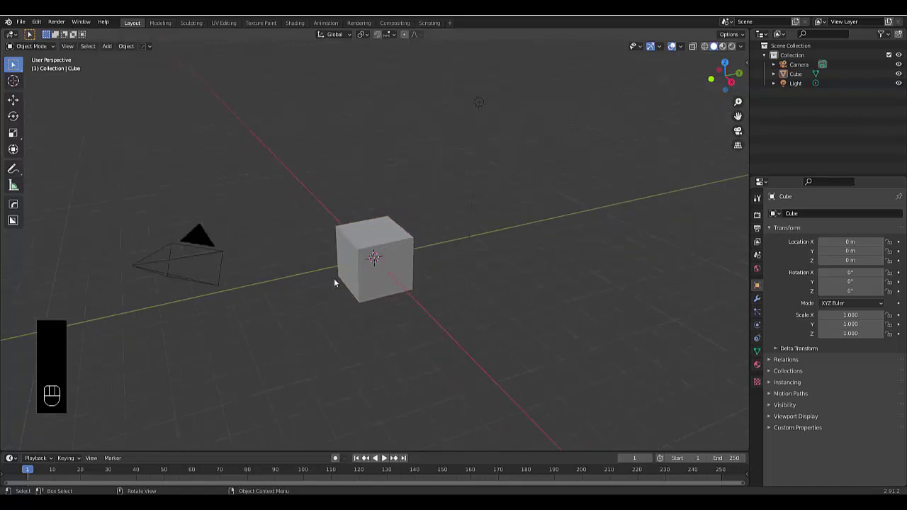
click(363, 231)
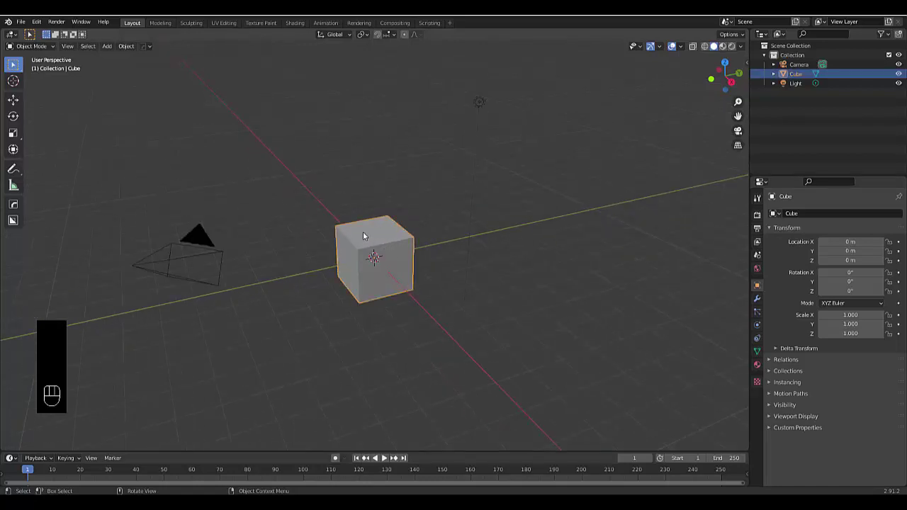
key(Tab)
key(3)
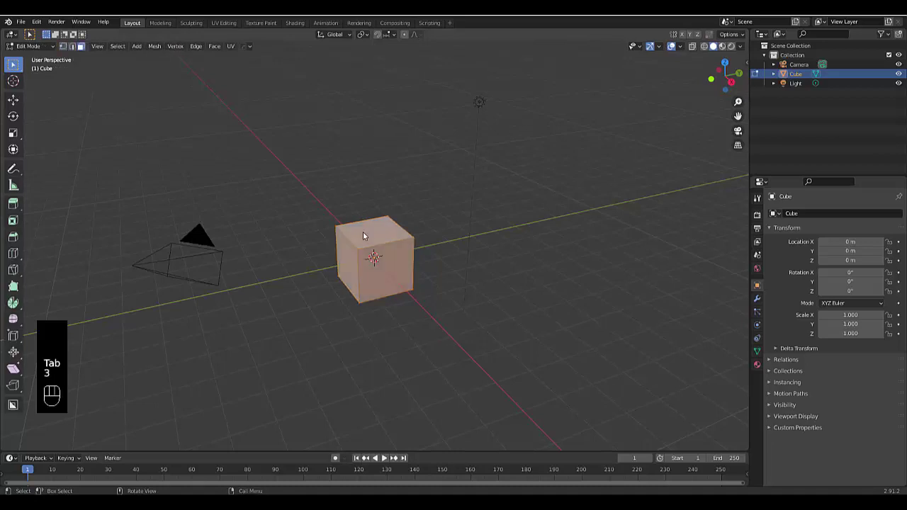
click(372, 235)
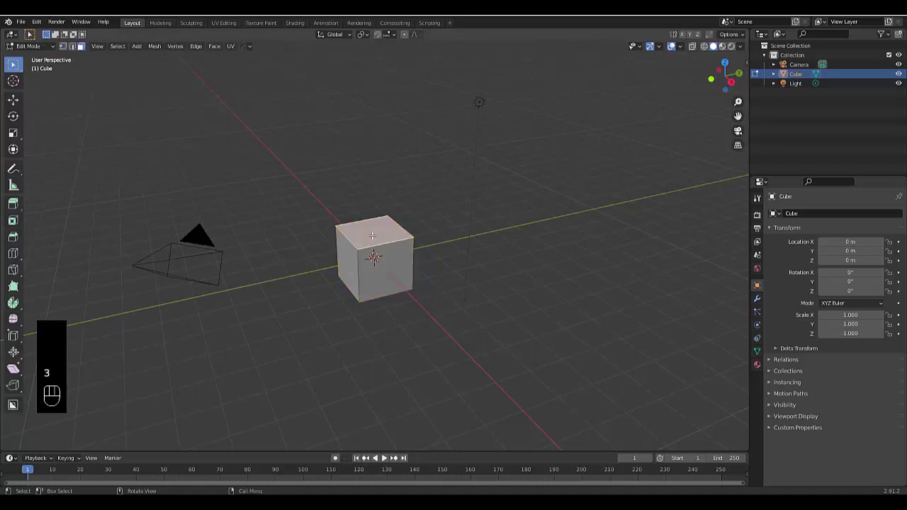
key(x)
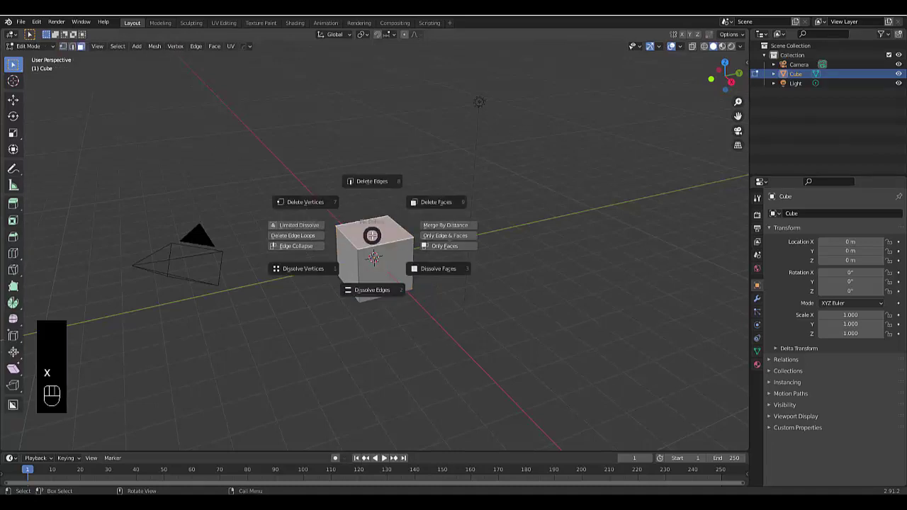
click(426, 205)
key(Tab)
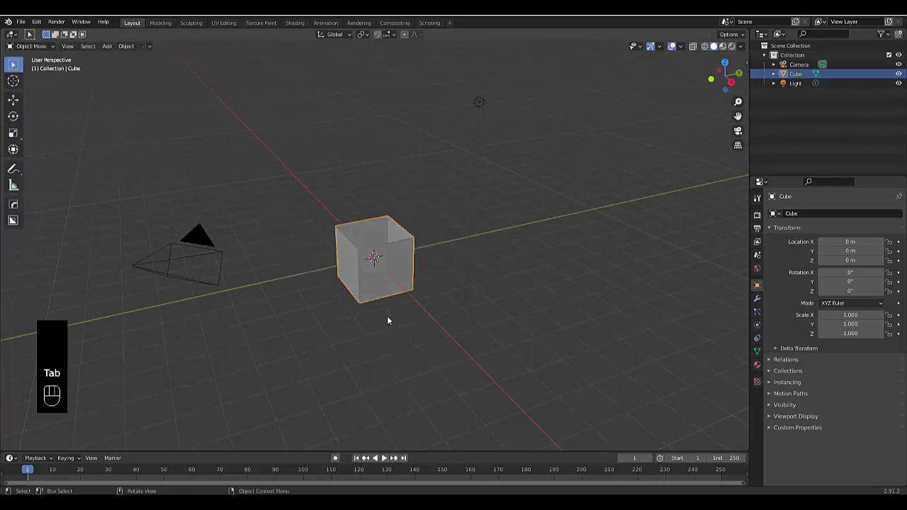
- In front view, move the whole cube mesh up along Z so its base sits on the ground
key(KP_1)
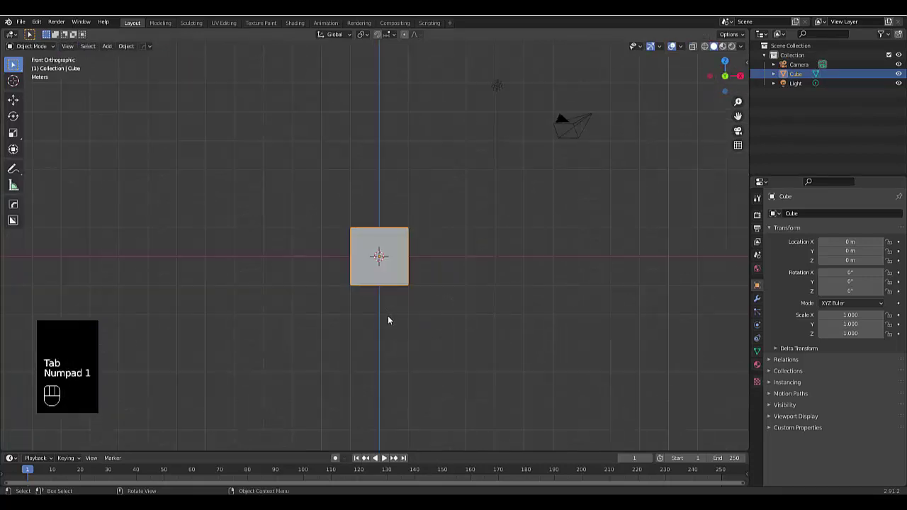
scroll(178, 192, up, 3)
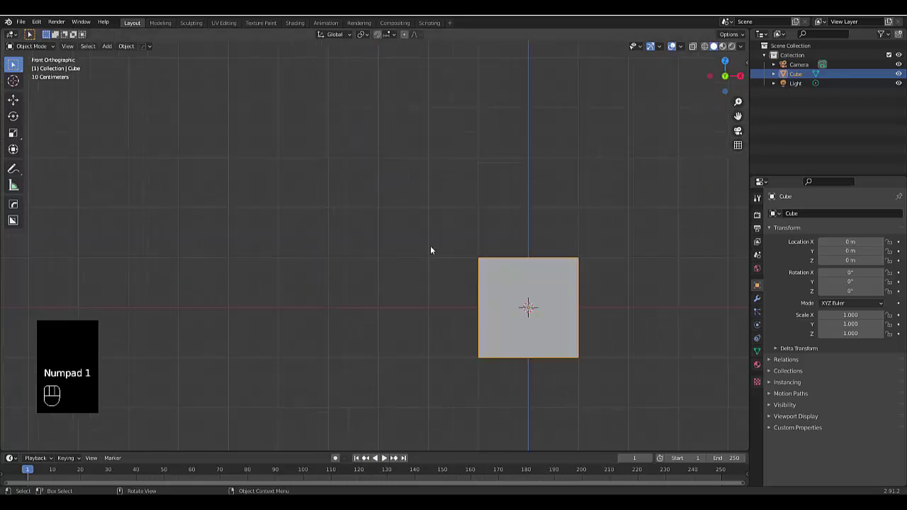
key(Tab)
scroll(598, 312, up, 2)
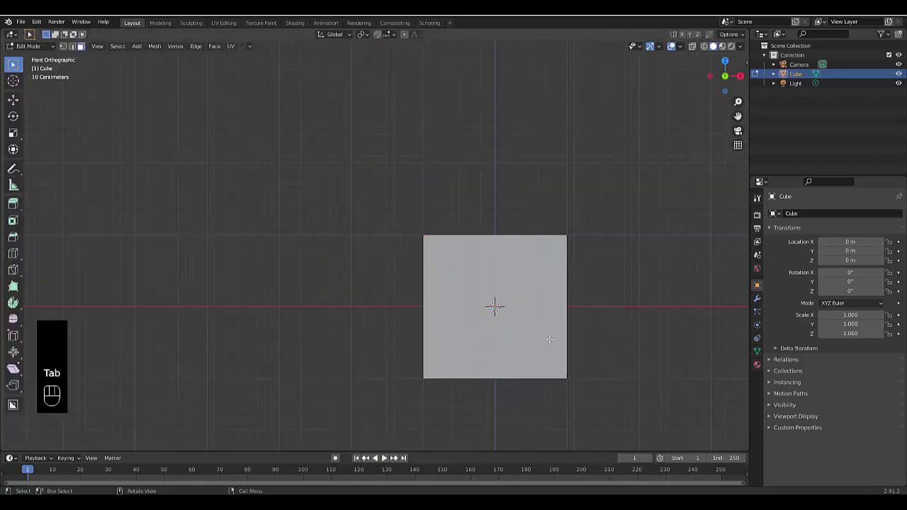
key(g)
click(423, 153)
drag(340, 147, 624, 408)
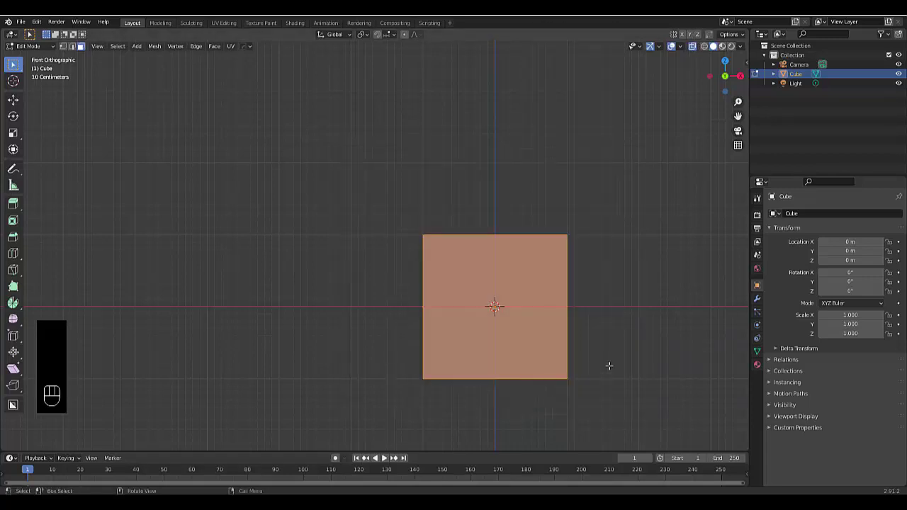
key(g)
key(z)
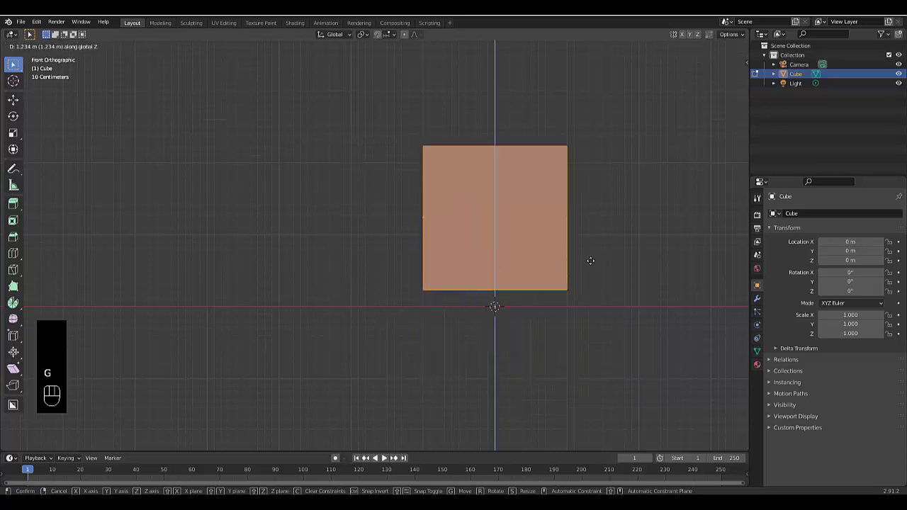
click(590, 261)
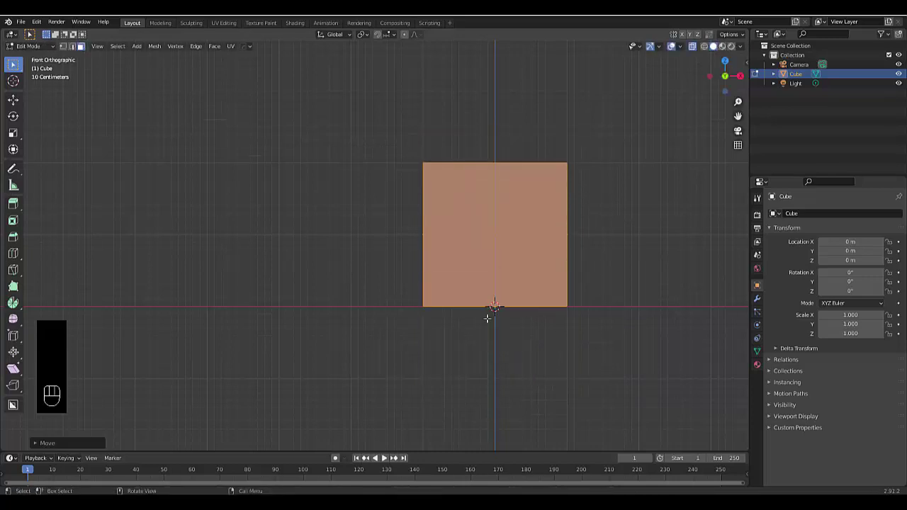
- Undo the edit-mode scaling and scale the box object by 2 in Object Mode
scroll(467, 309, down, 5)
scroll(560, 258, up, 2)
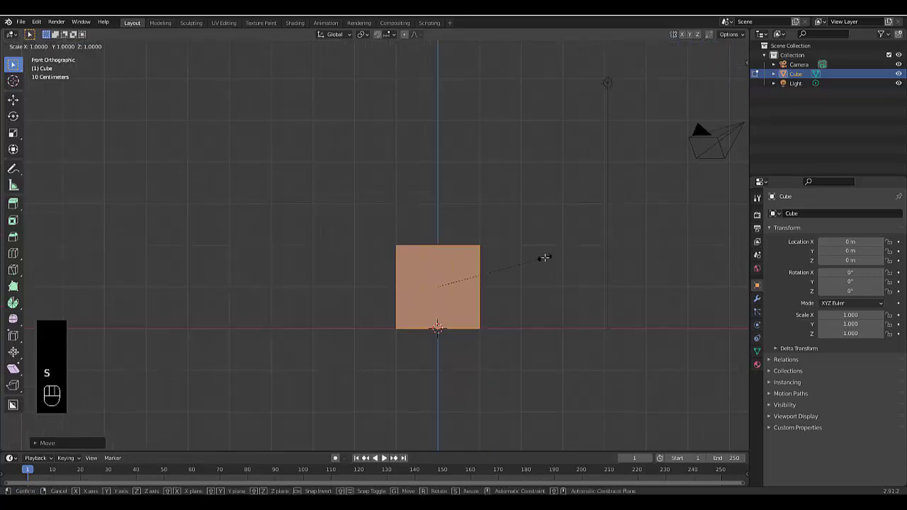
key(s)
key(2)
click(545, 257)
key(ctrl+z)
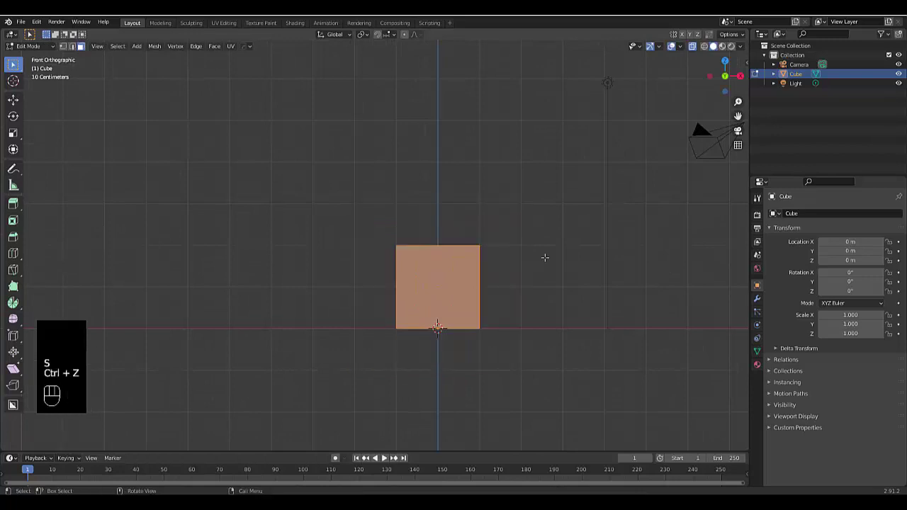
key(Tab)
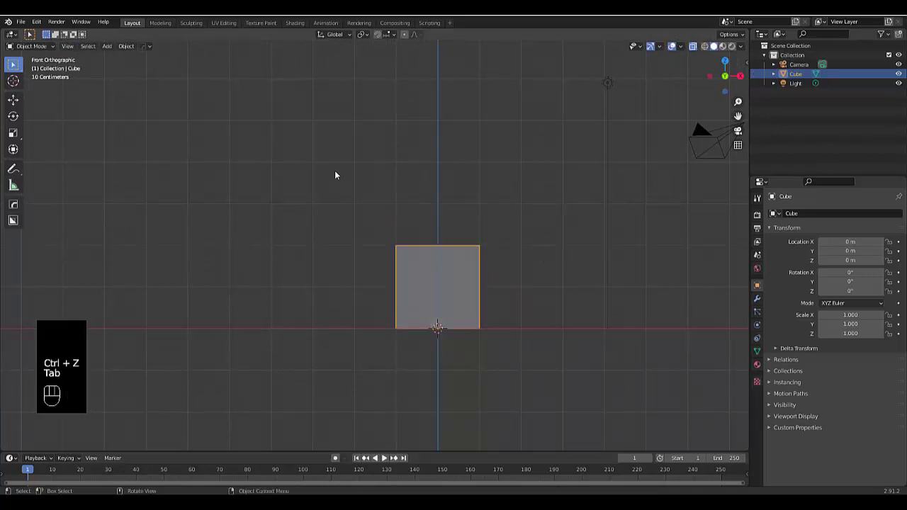
key(s)
key(2)
click(262, 246)
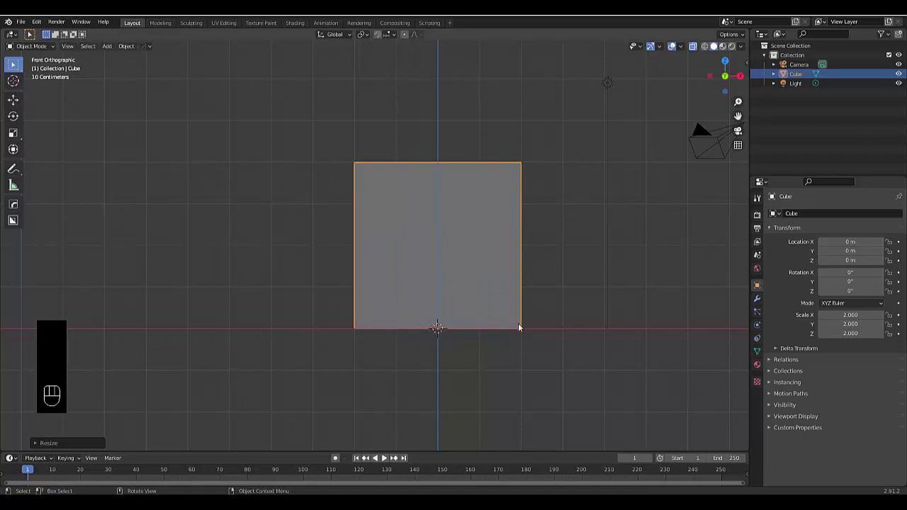
- Move the box along X to -8 m, then return to front view
scroll(434, 386, down, 4)
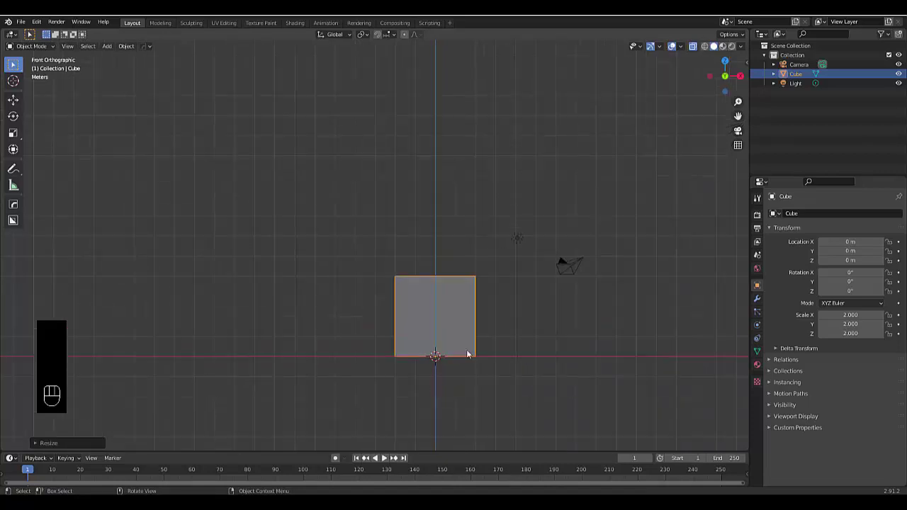
scroll(468, 342, up, 2)
middle_drag(419, 269, 421, 274)
key(g)
key(x)
text(-4)
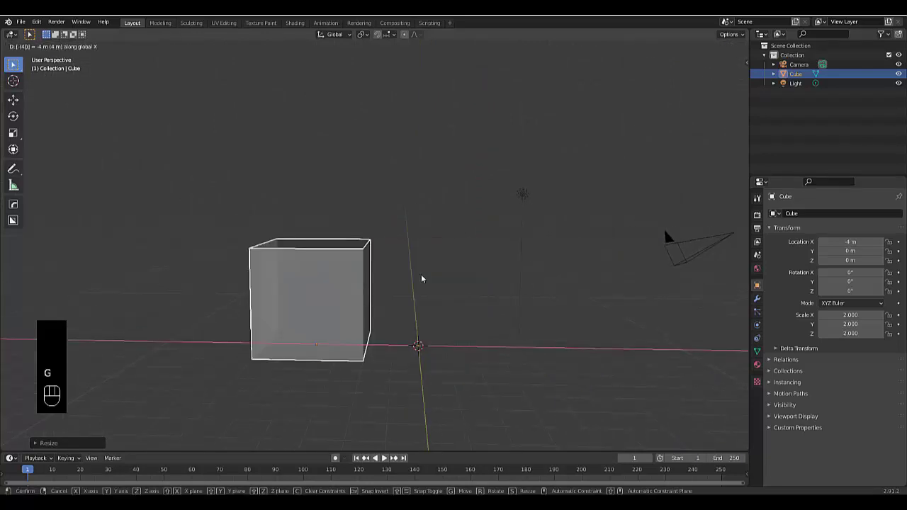
key(BackSpace)
text(8)
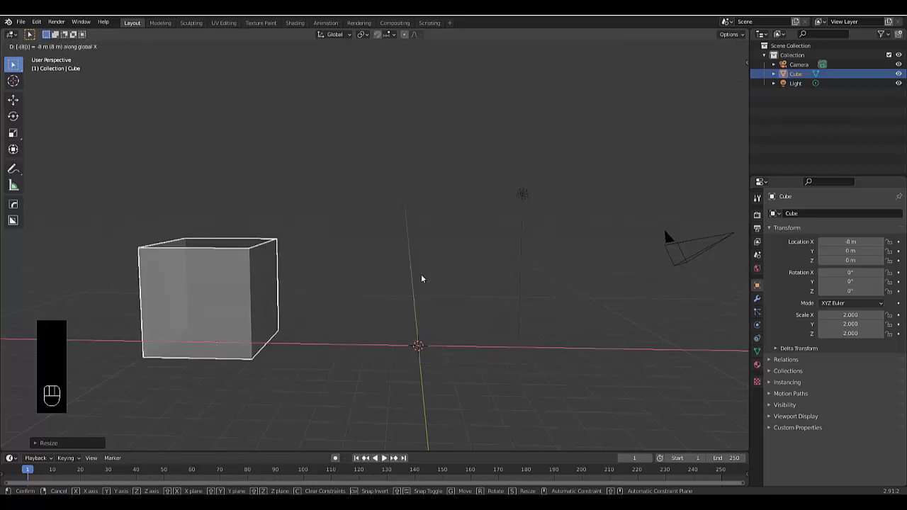
key(Return)
key(KP_1)
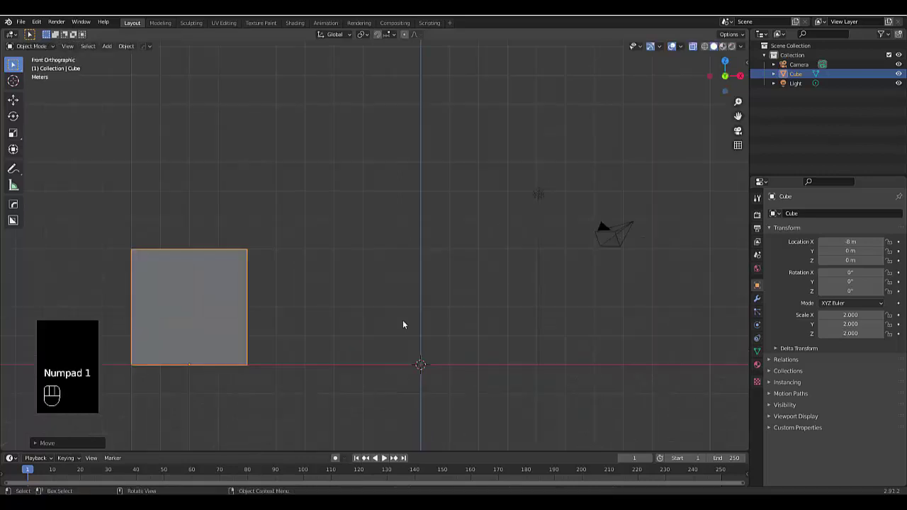
- Add a cylinder and raise its mesh along Z so its base rests on the ground
key(shift+a)
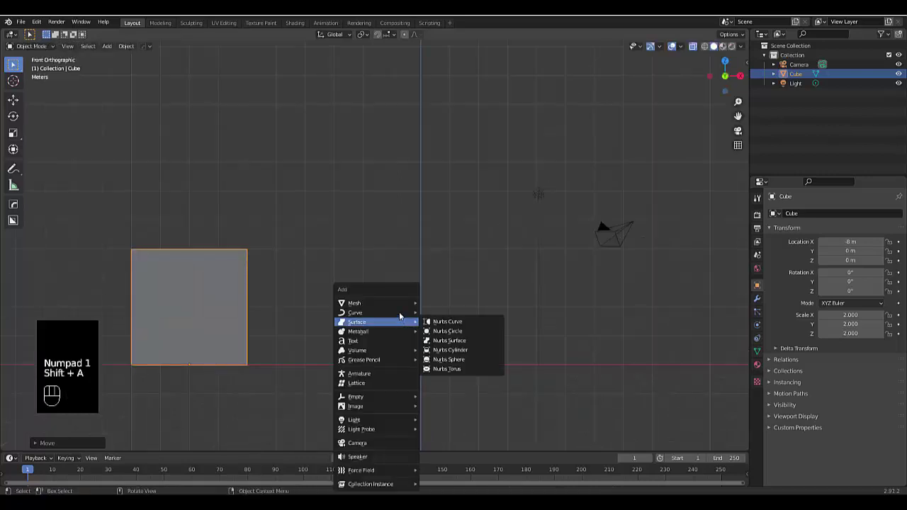
mouse_move(389, 303)
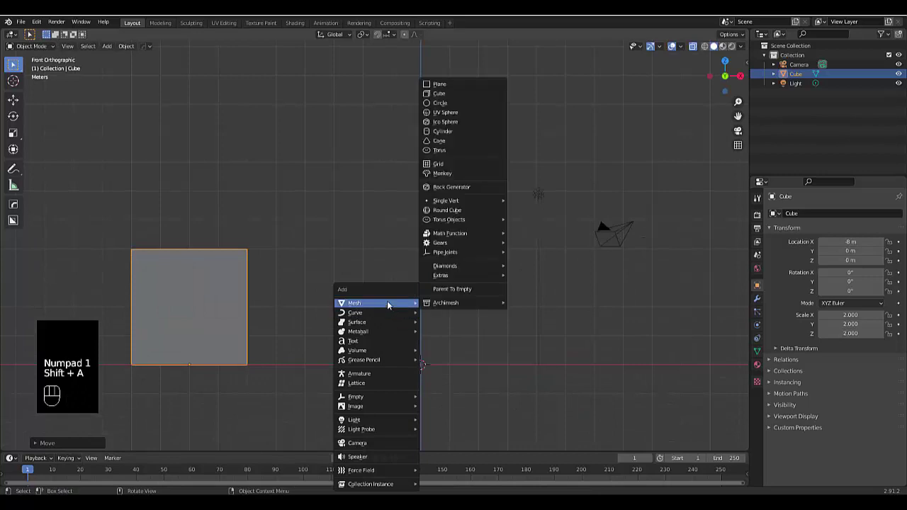
click(456, 133)
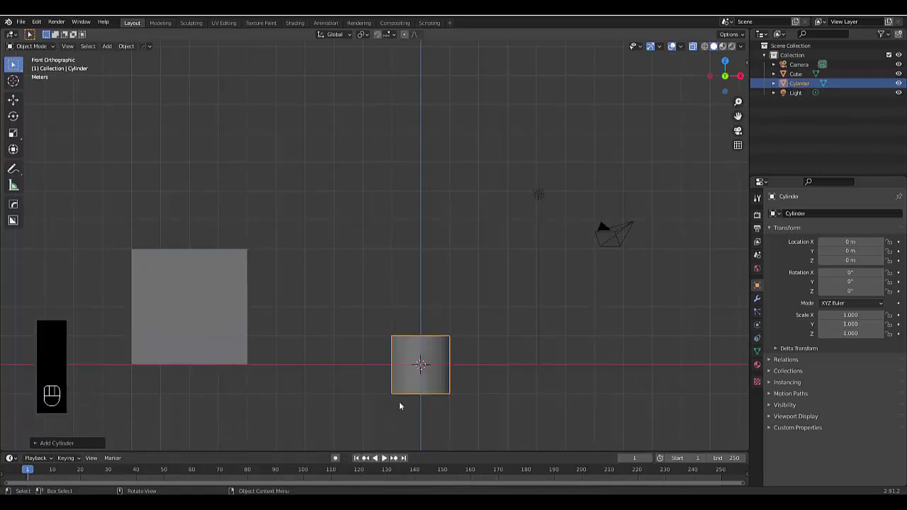
key(Tab)
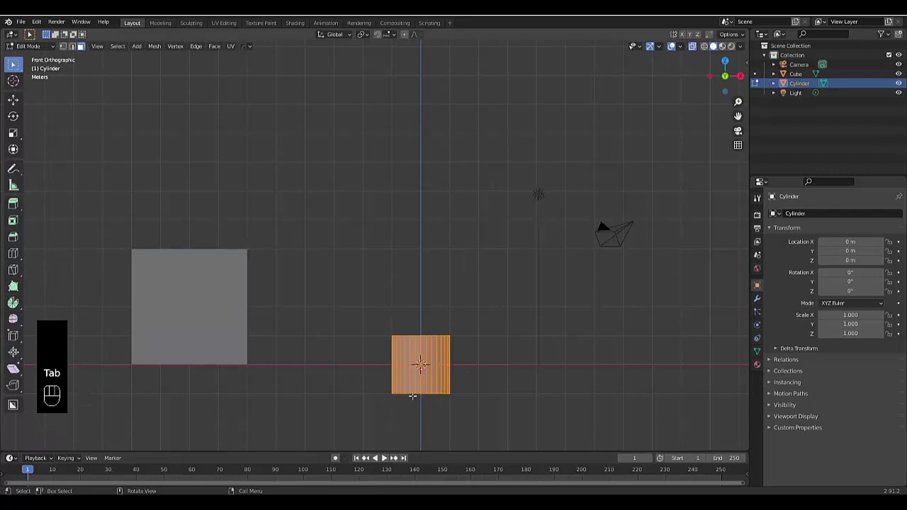
key(g)
key(z)
click(413, 392)
- Scale the cylinder object by 2 in Object Mode
key(Tab)
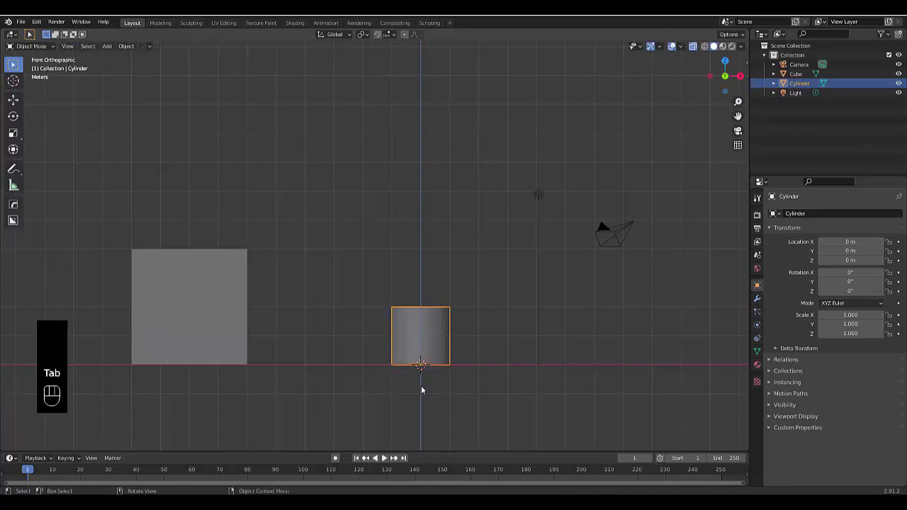
text(s)
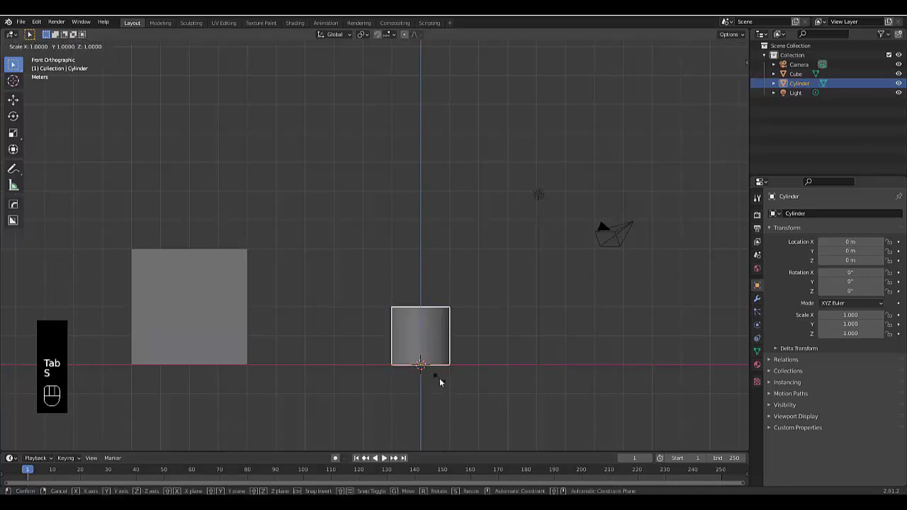
text(2)
click(440, 380)
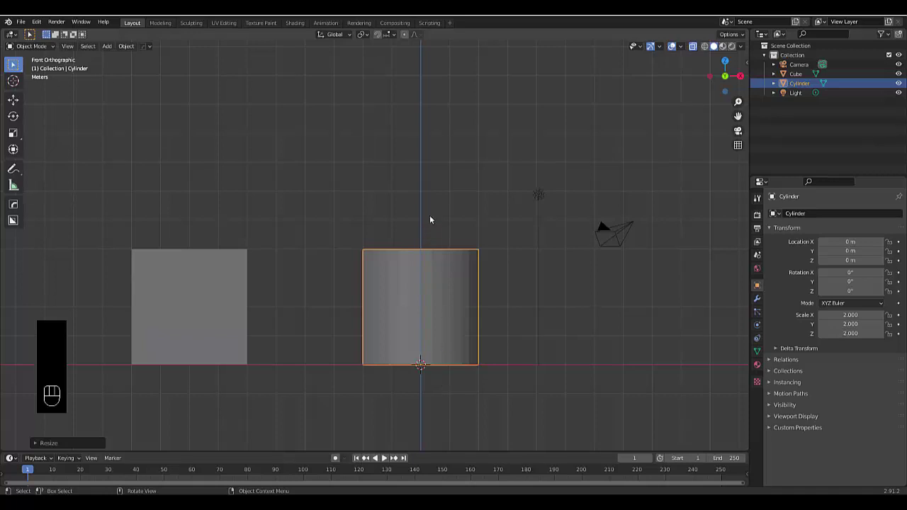
- Delete the cylinder's top face to make it an open container, then return to front view
key(Tab)
middle_drag(429, 205, 418, 230)
key(3)
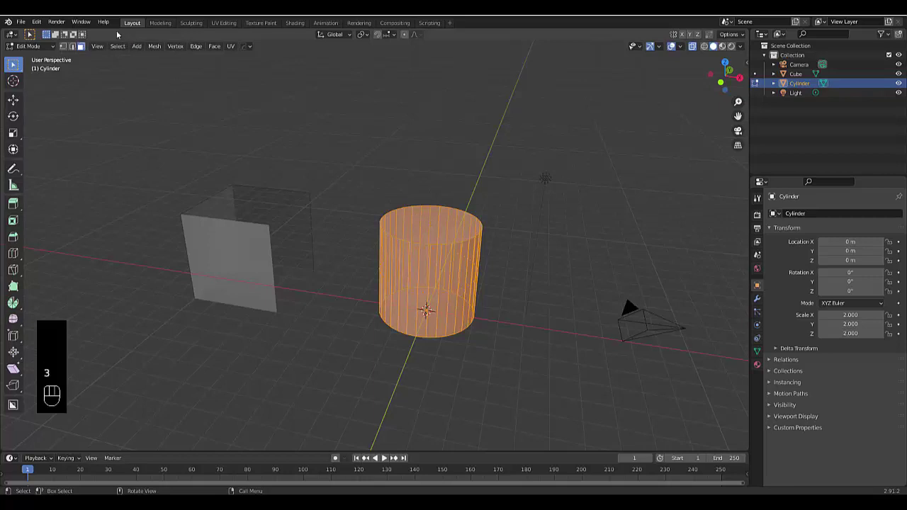
click(433, 228)
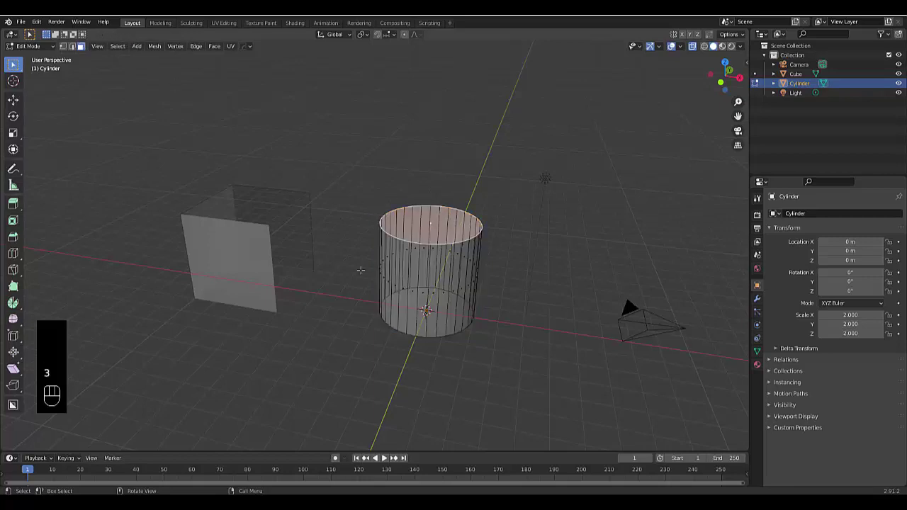
key(x)
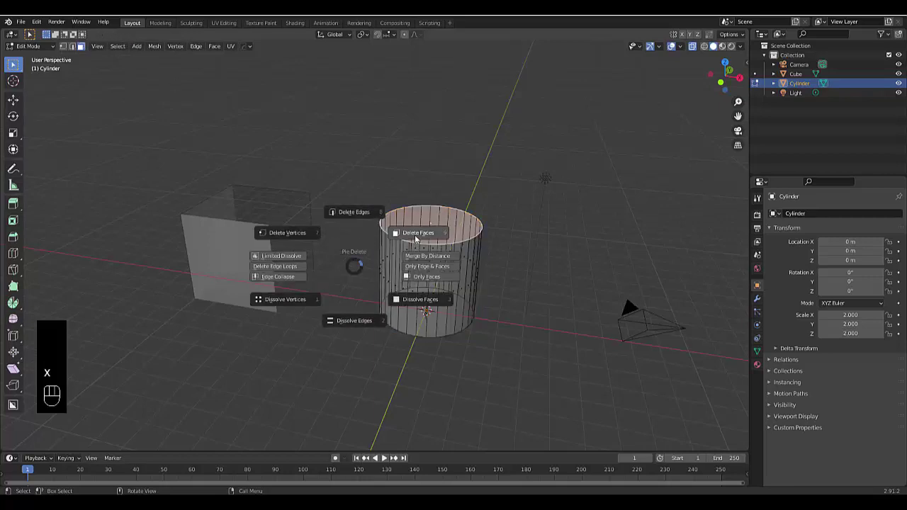
click(394, 243)
key(KP_1)
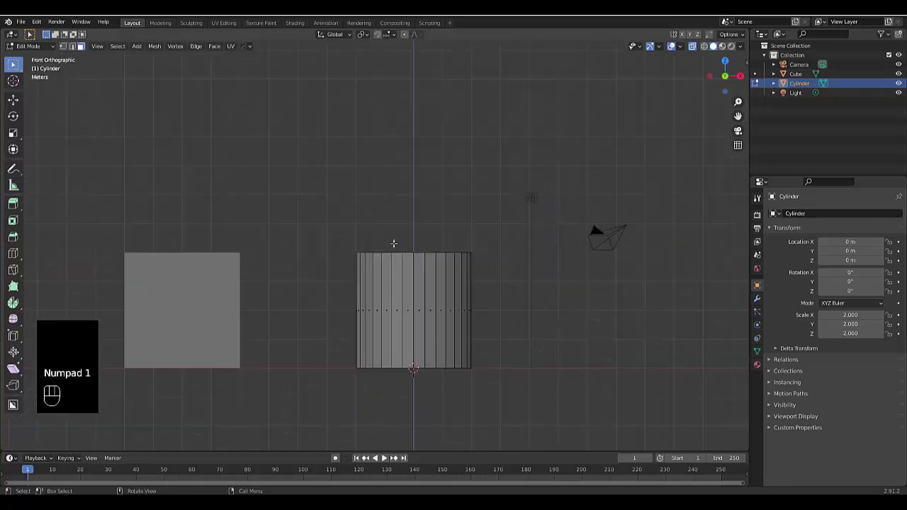
key(Tab)
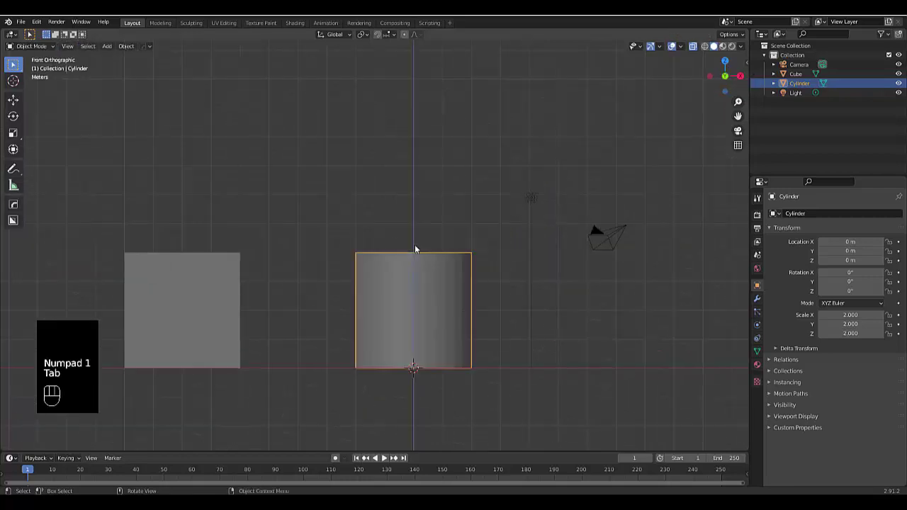
scroll(413, 248, down, 3)
- Give the cube Fluid physics of type Effector with Is Planar ticked
click(279, 270)
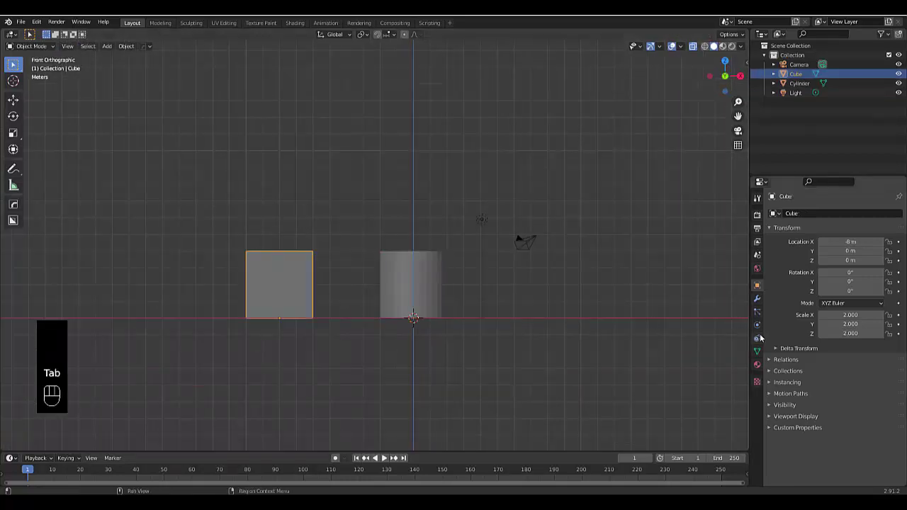
click(757, 298)
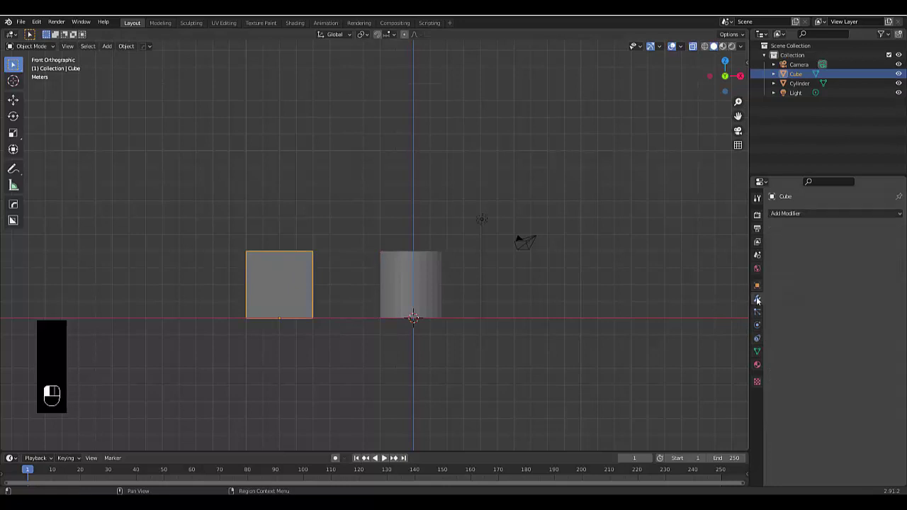
click(810, 215)
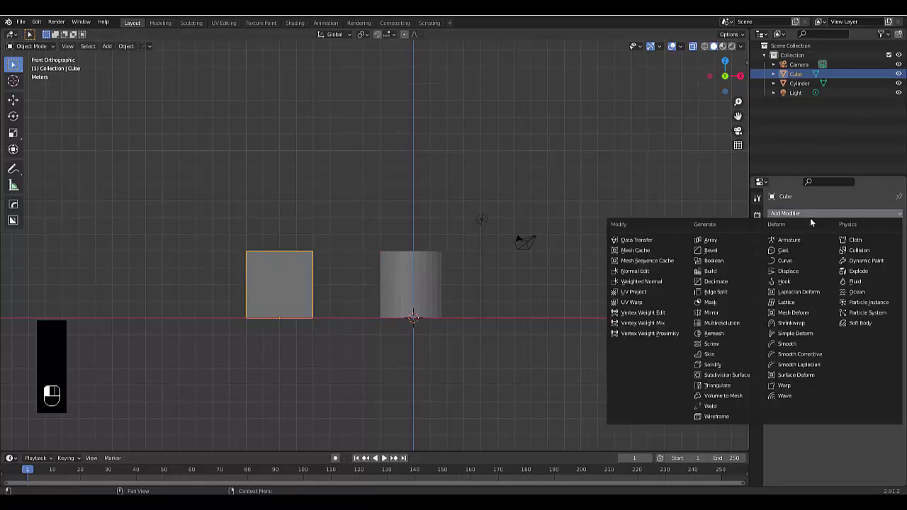
click(810, 210)
click(810, 209)
click(809, 209)
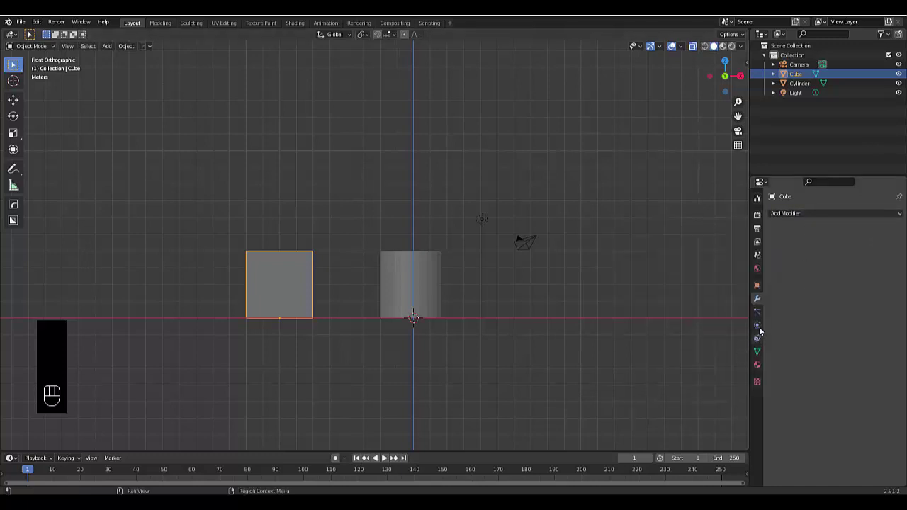
click(758, 324)
click(855, 236)
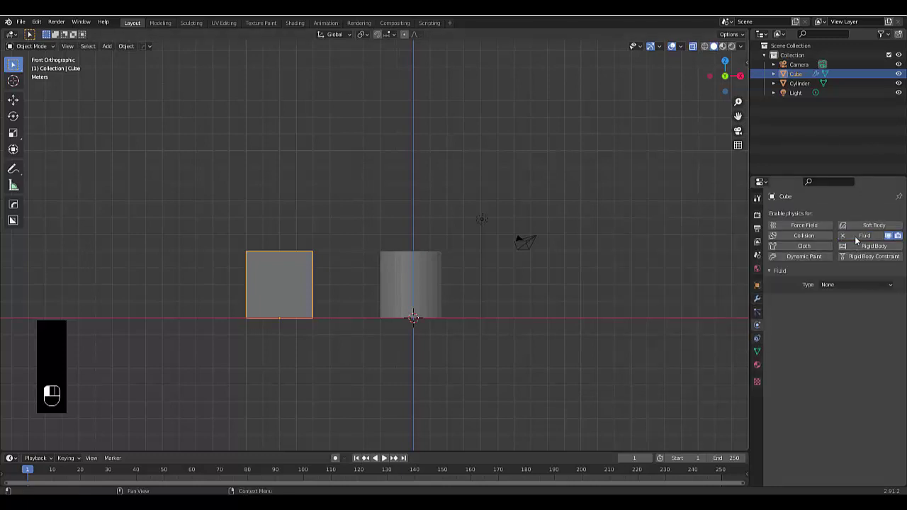
click(845, 287)
click(837, 326)
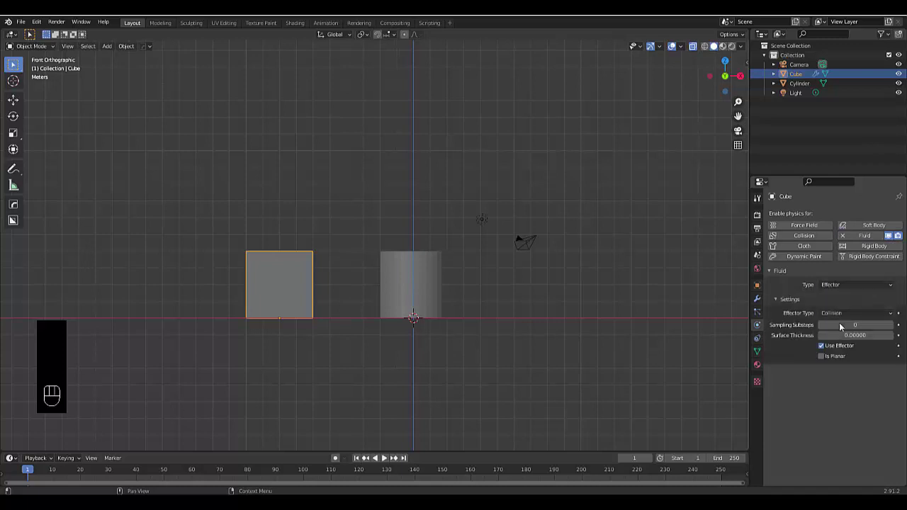
click(821, 356)
- Give the cylinder the same planar Fluid Effector physics
click(417, 295)
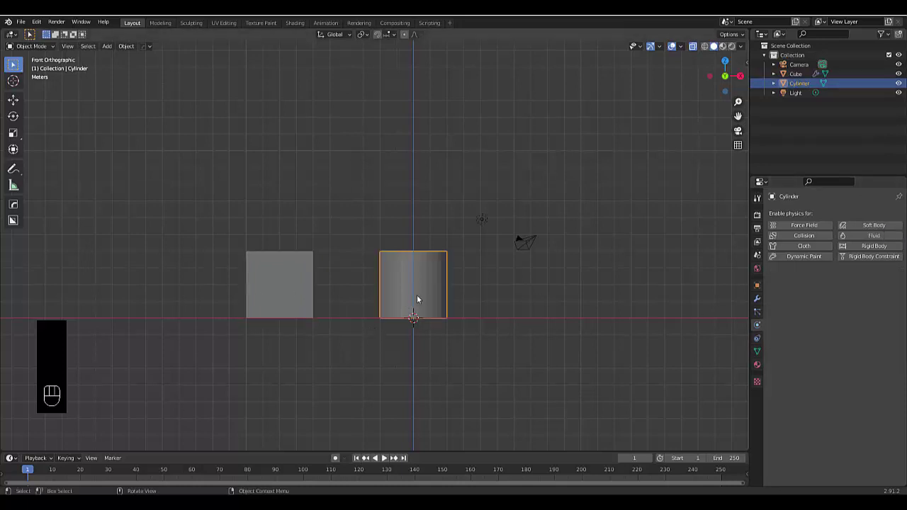
click(858, 235)
click(843, 285)
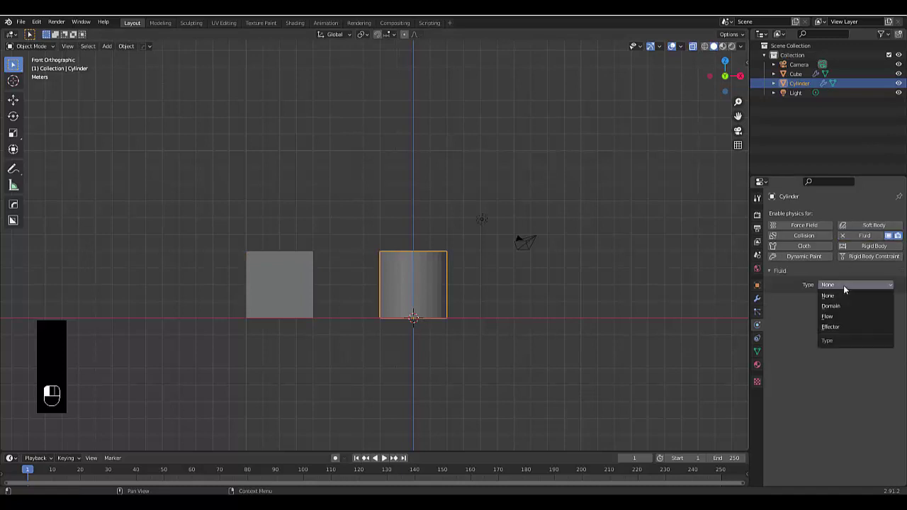
click(832, 328)
click(822, 356)
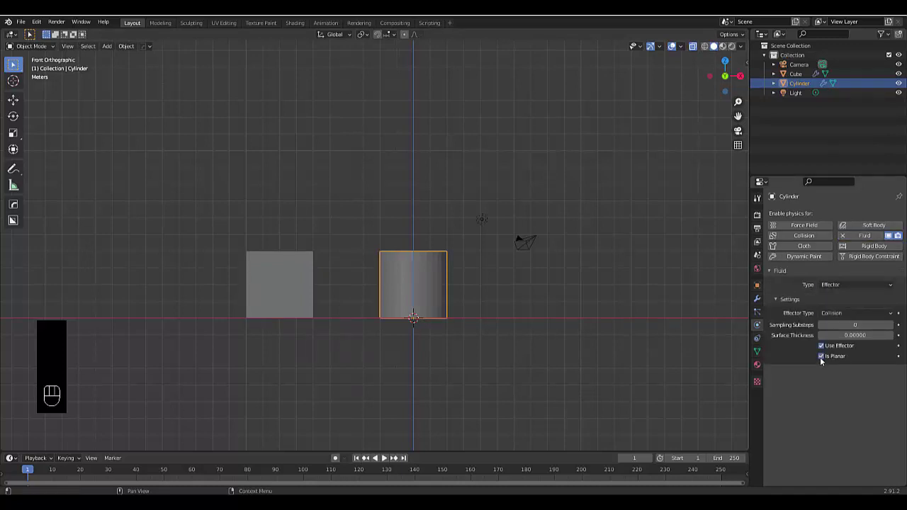
click(409, 369)
scroll(408, 369, down, 2)
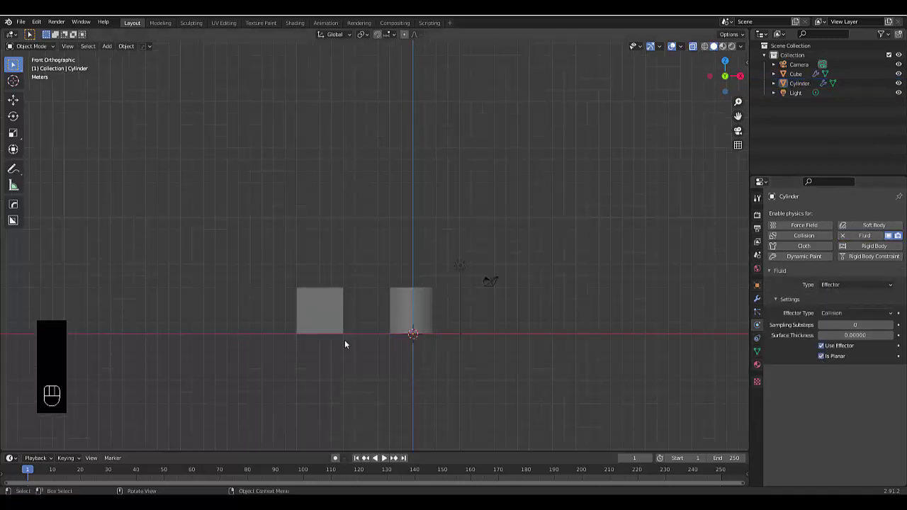
- Add a UV sphere, shrink it and position it just above the cube
key(shift+a)
mouse_move(323, 301)
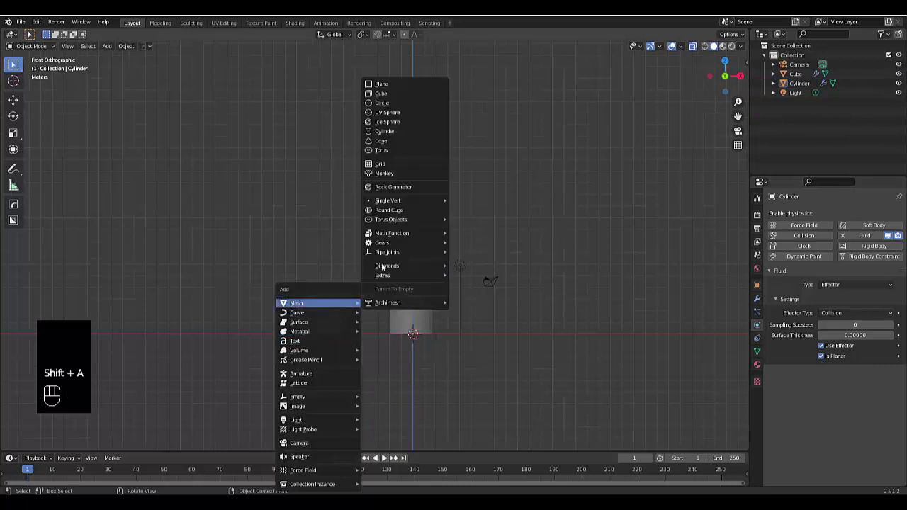
click(396, 113)
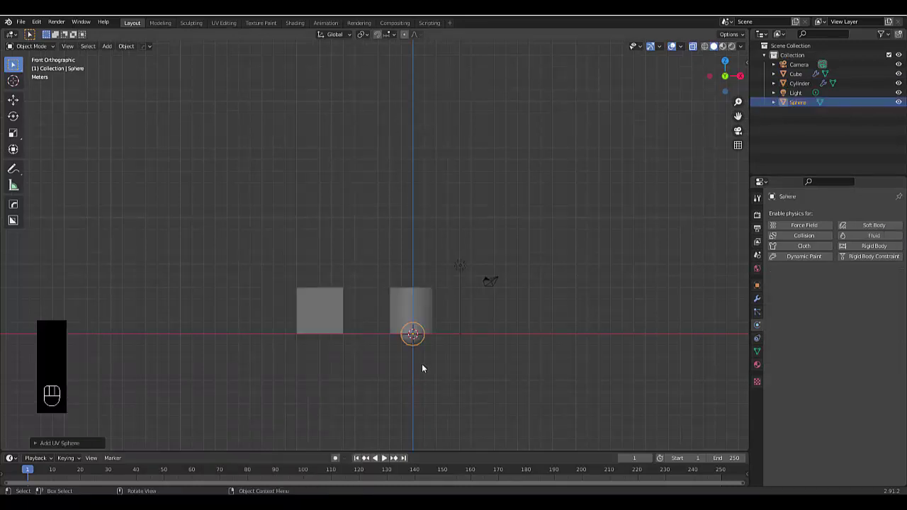
key(g)
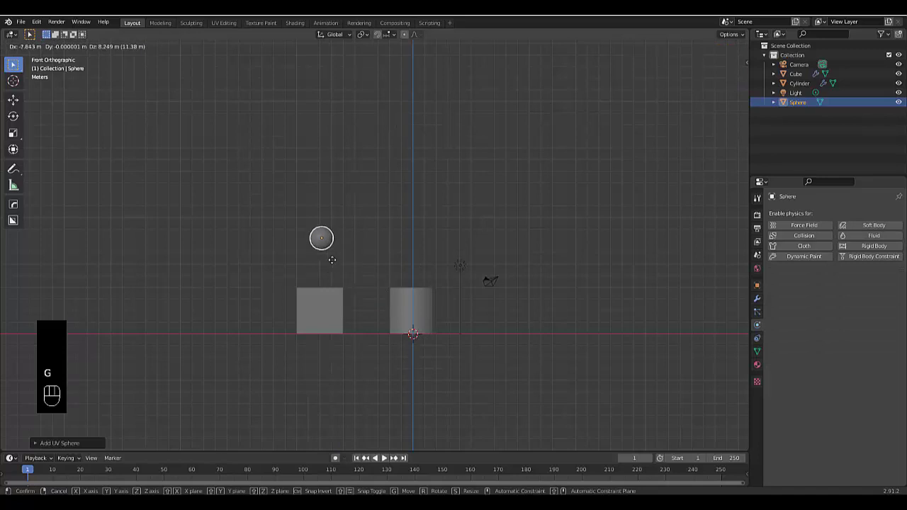
click(333, 275)
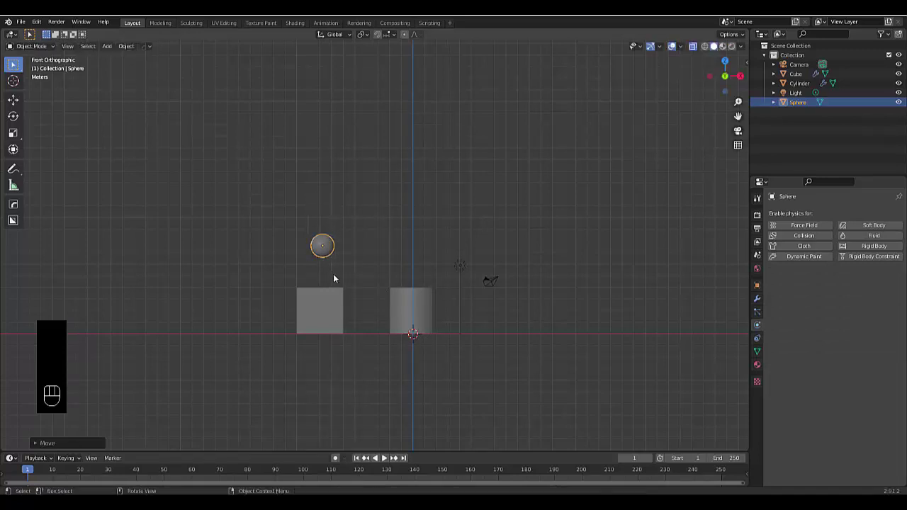
key(s)
click(395, 255)
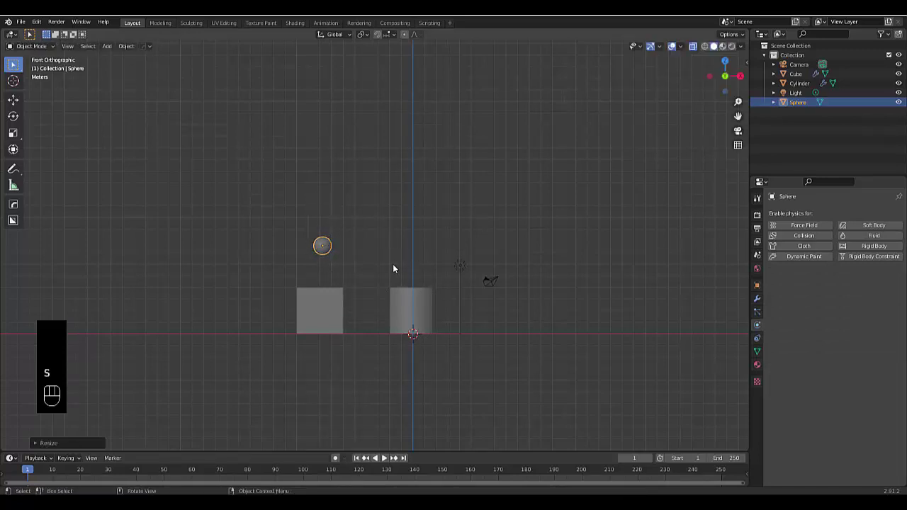
key(g)
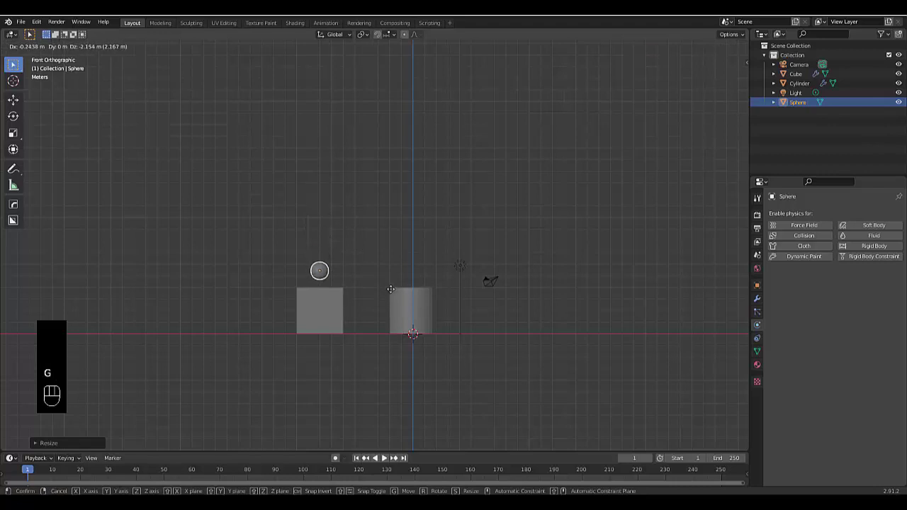
key(z)
click(391, 289)
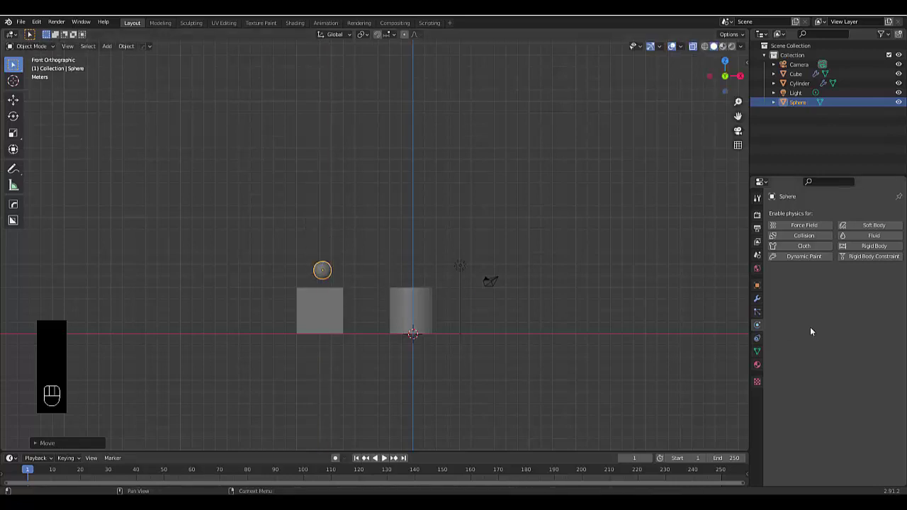
- Make the sphere a Fluid Flow source of type Liquid with Inflow behaviour
click(858, 237)
click(845, 285)
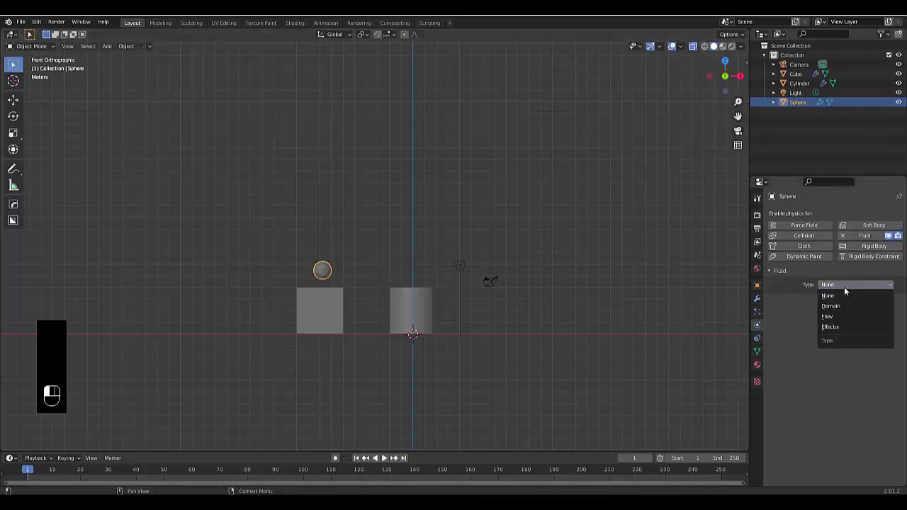
click(842, 317)
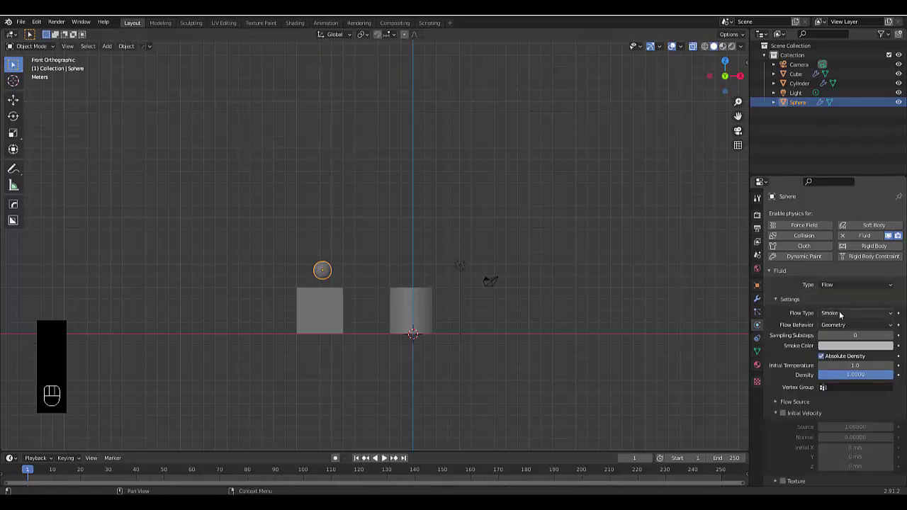
click(842, 313)
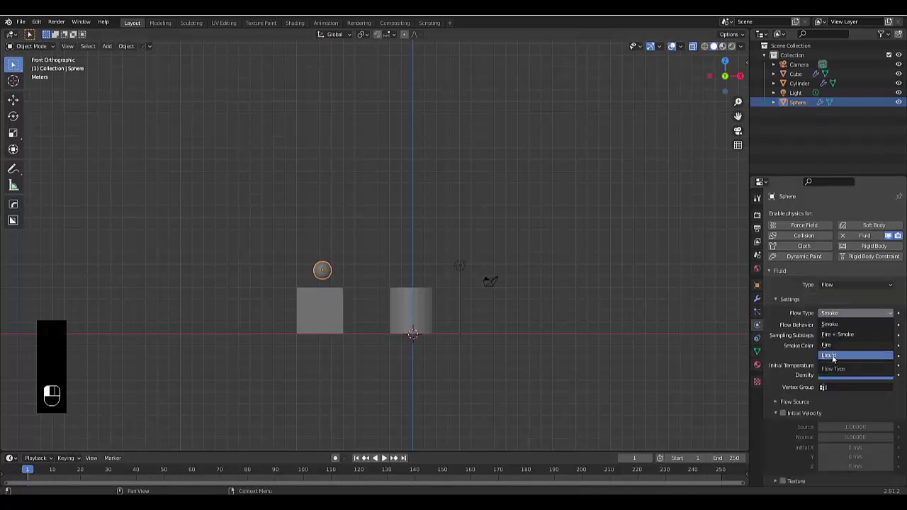
click(833, 356)
click(840, 325)
click(836, 338)
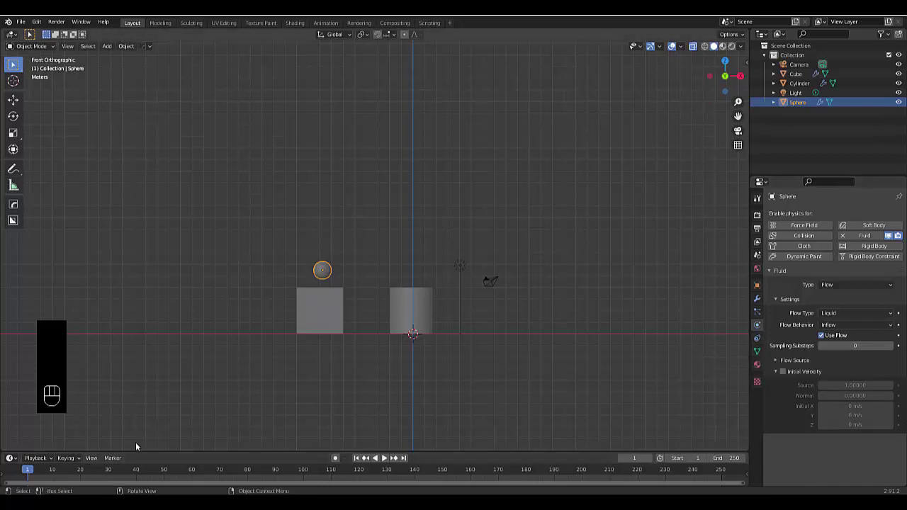
- Duplicate the inflow sphere and slide the copy along X above the cylinder
scroll(177, 411, down, 3)
scroll(280, 347, up, 4)
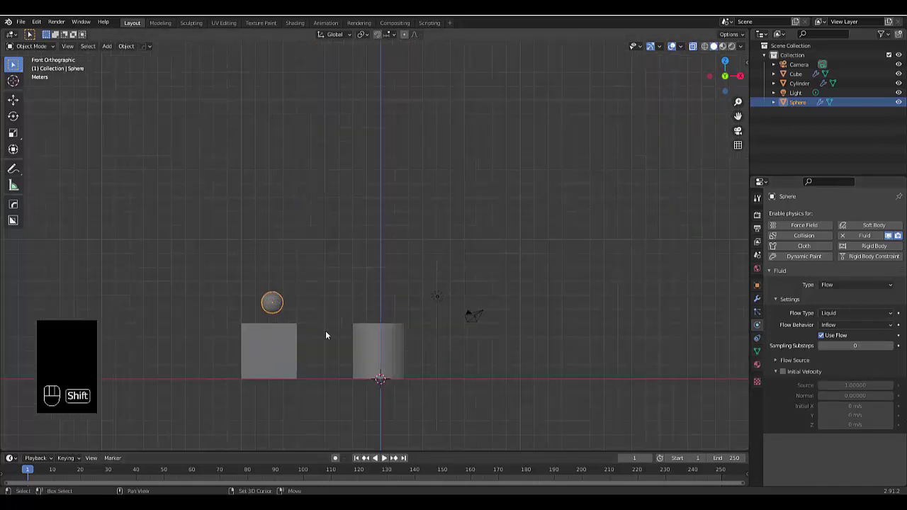
key(shift+d)
key(x)
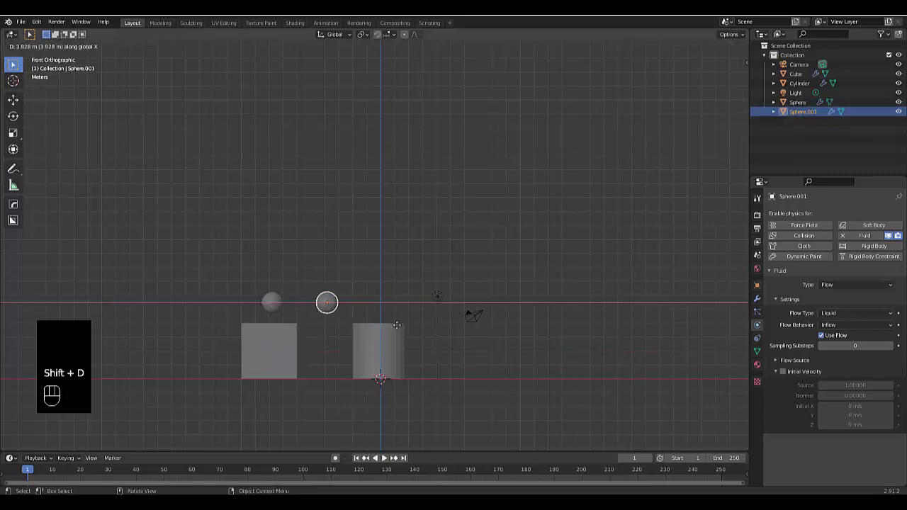
click(432, 326)
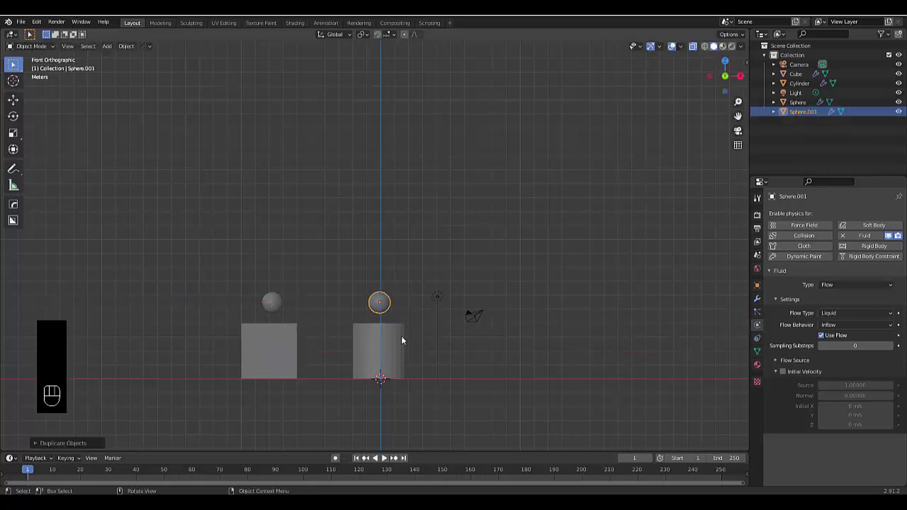
scroll(385, 382, down, 4)
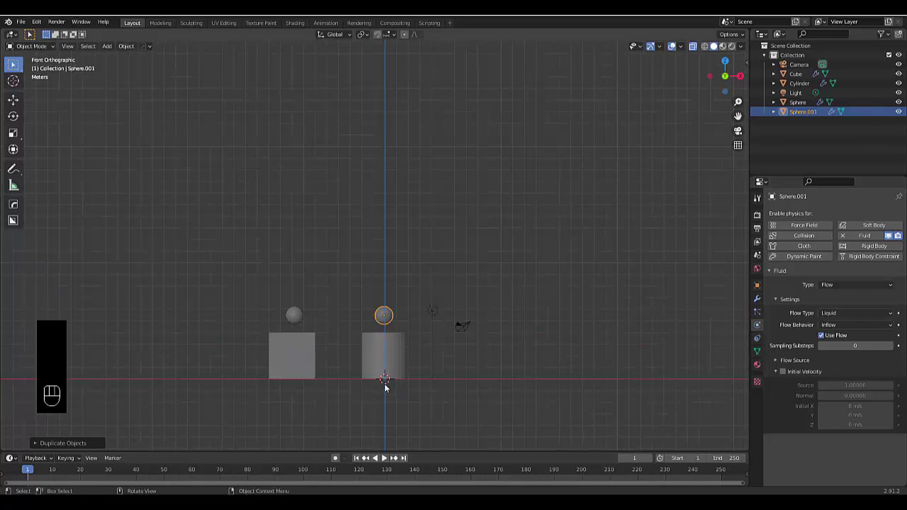
- Add a new cube mesh to the scene
click(345, 396)
key(shift+a)
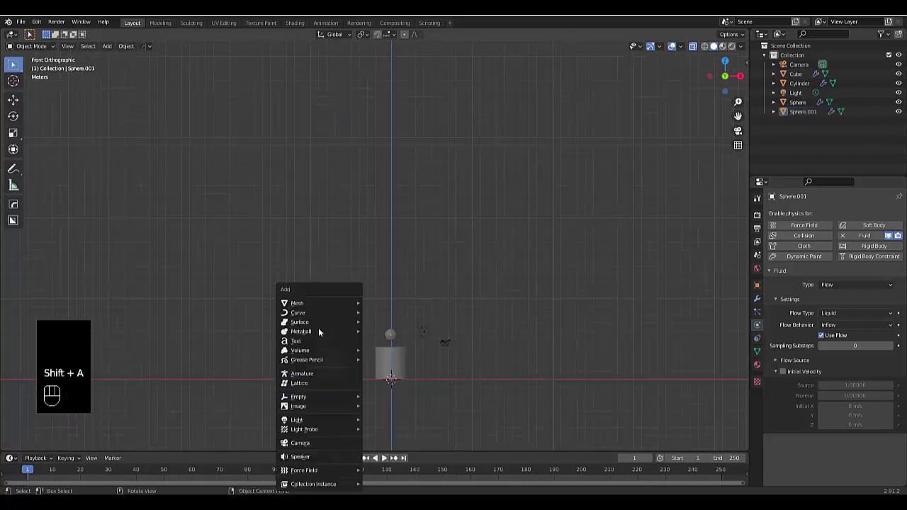
mouse_move(311, 303)
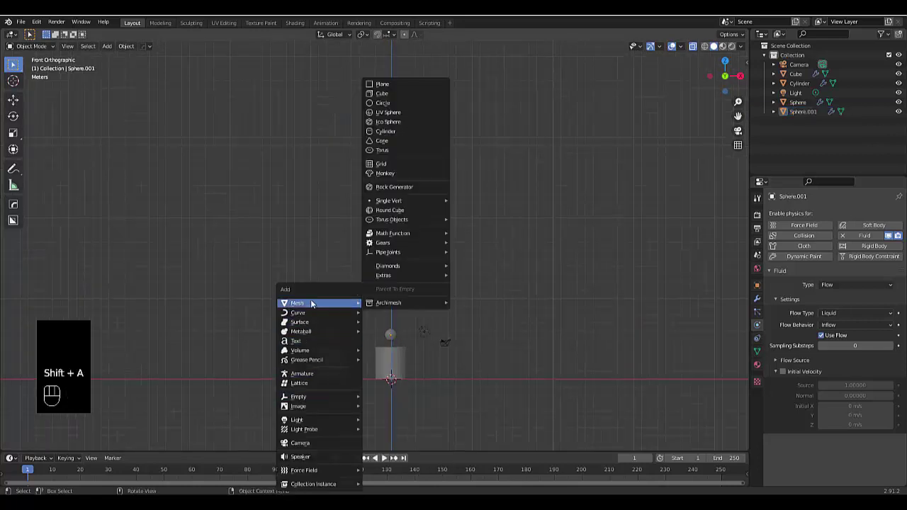
click(394, 94)
scroll(356, 358, up, 6)
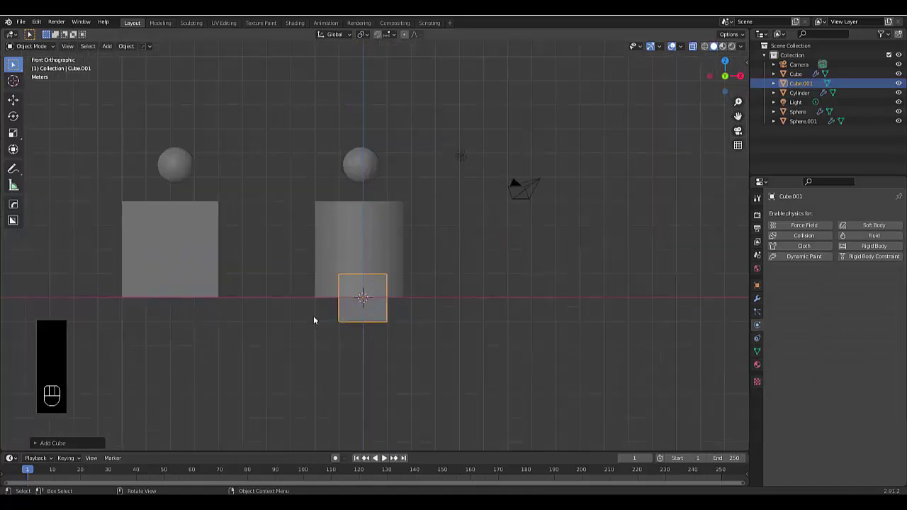
- Raise the new cube's mesh 1 m along Z so its base rests on the ground
key(Tab)
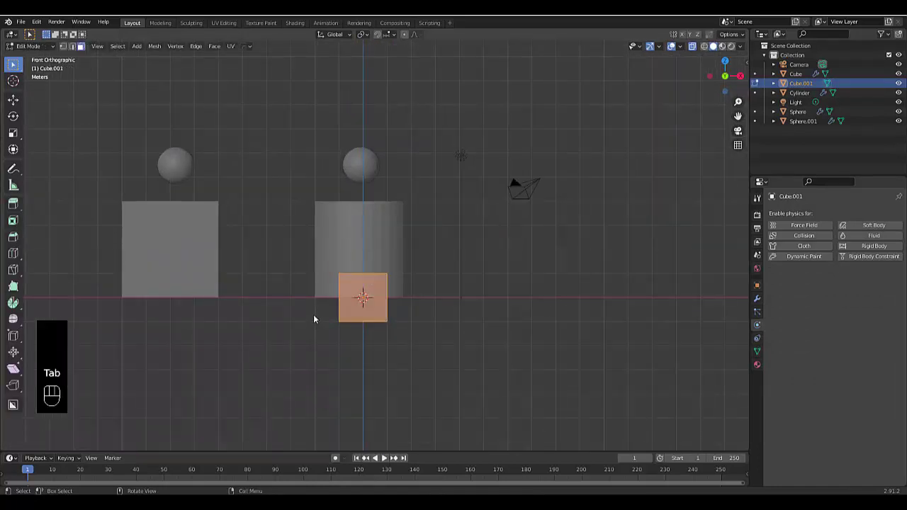
key(g)
key(z)
key(1)
click(314, 315)
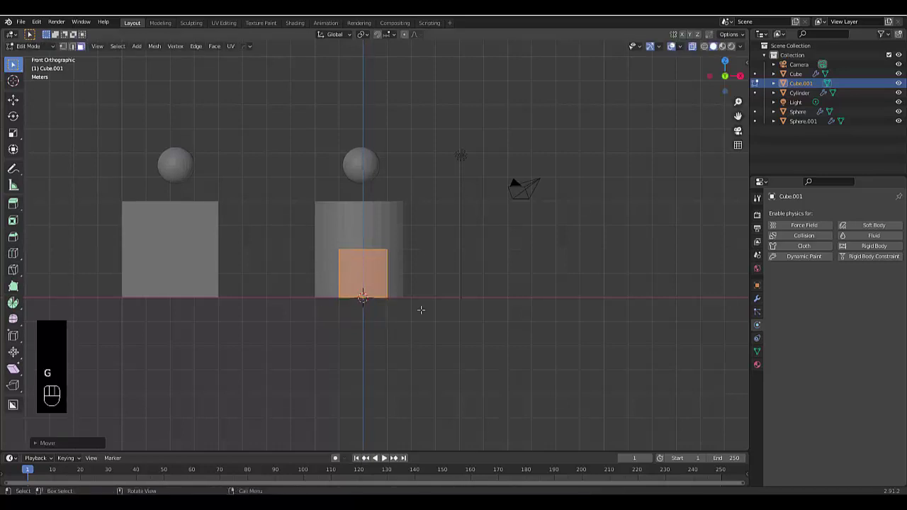
key(g)
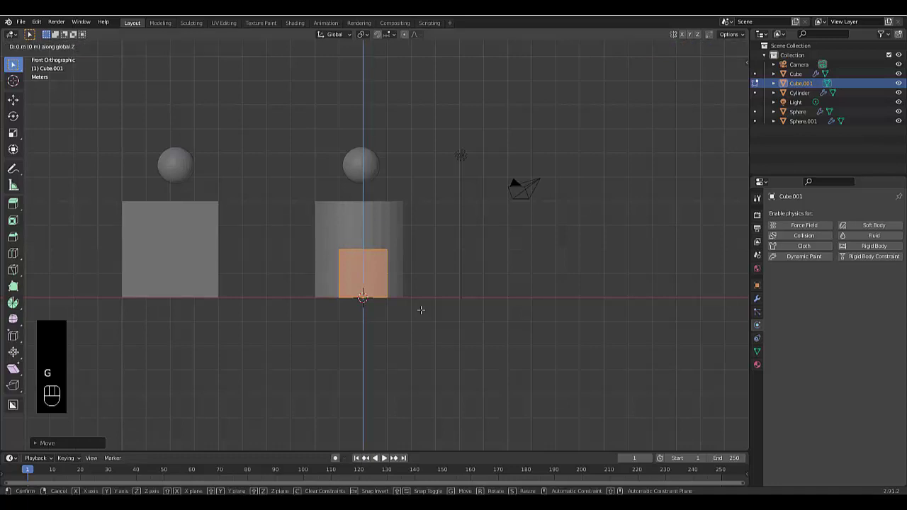
click(421, 312)
key(Tab)
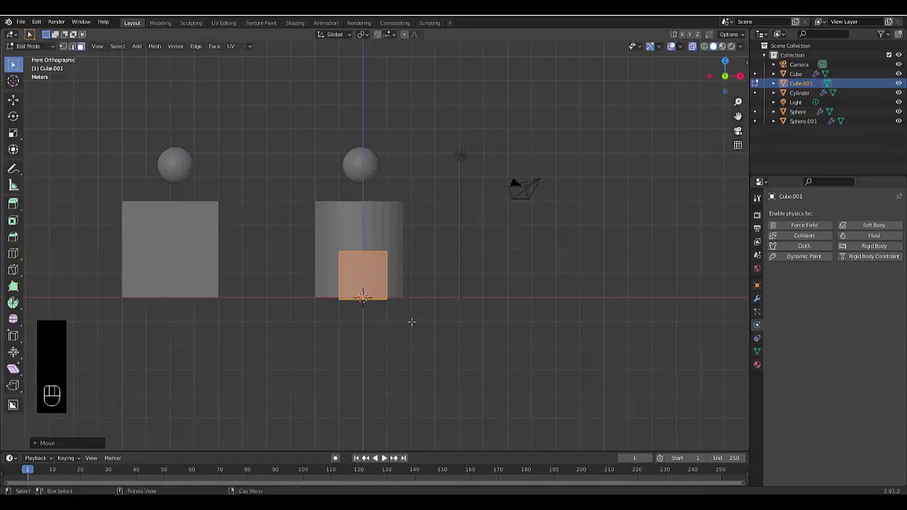
scroll(411, 319, down, 6)
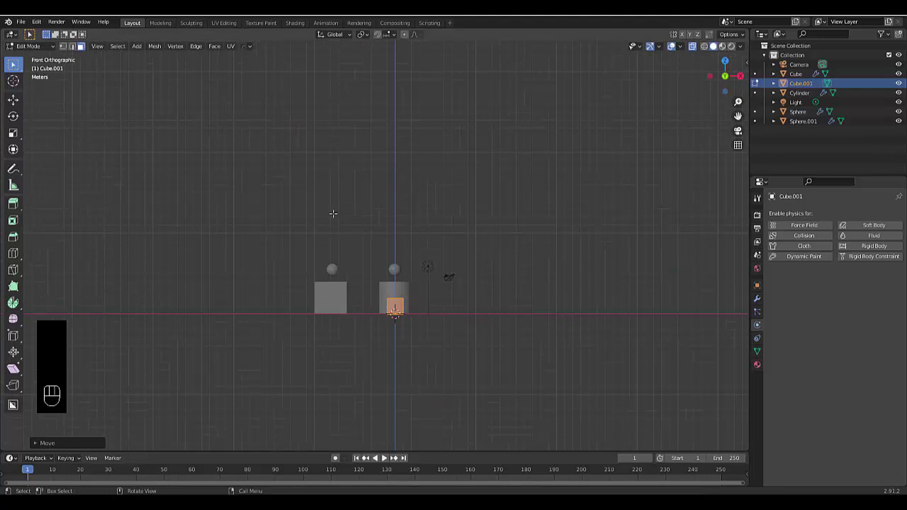
- Scale the new cube up about five times and shift it to enclose both containers
key(Tab)
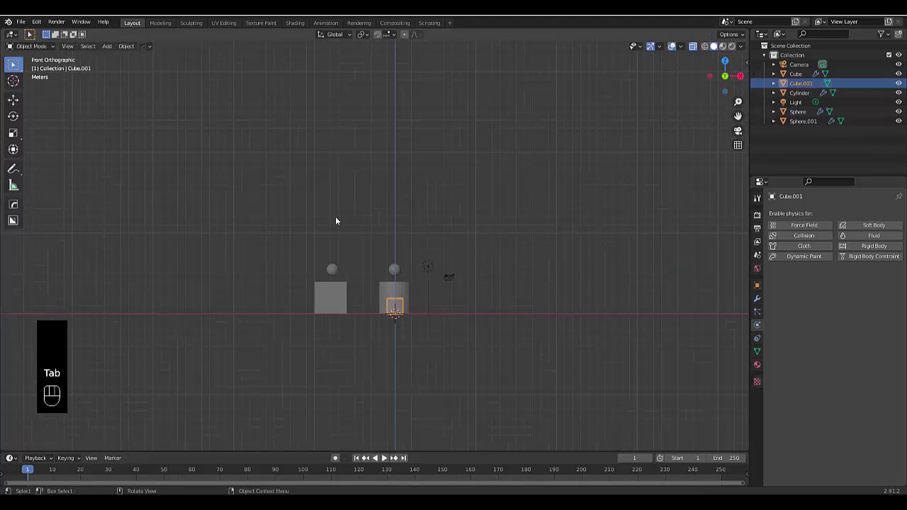
key(s)
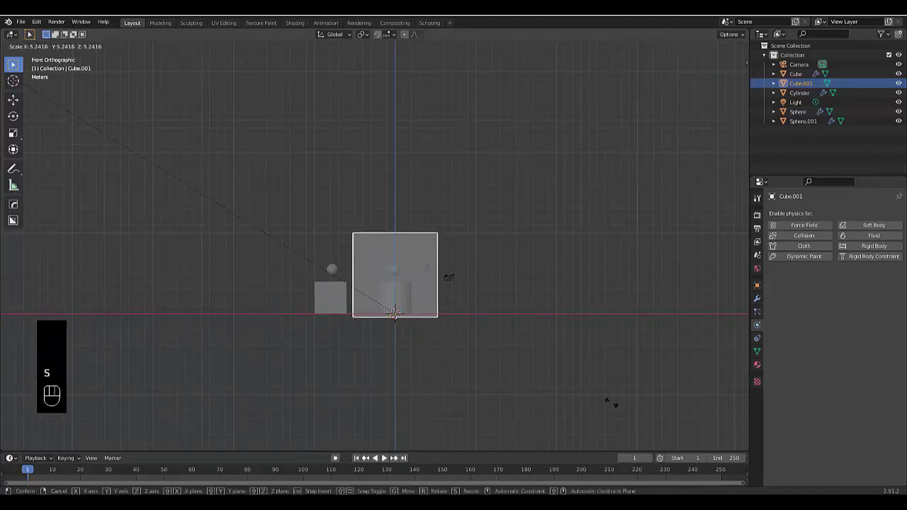
click(424, 356)
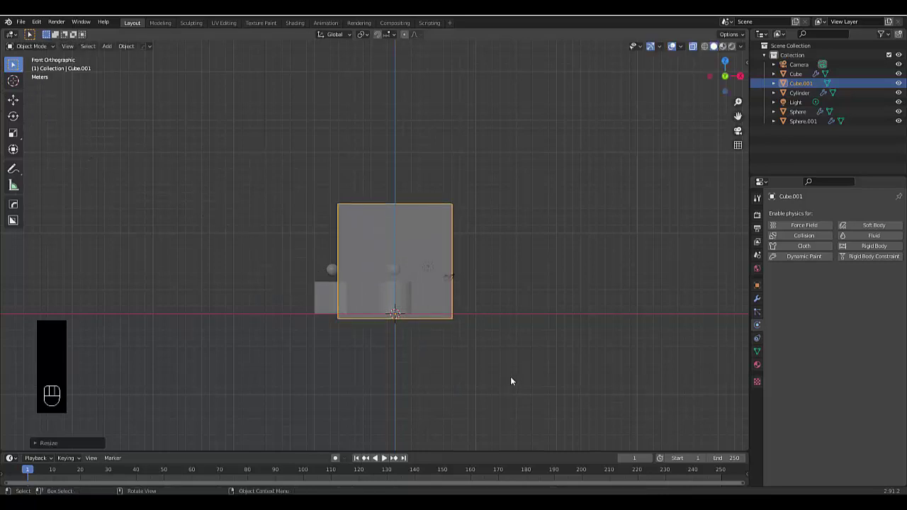
key(g)
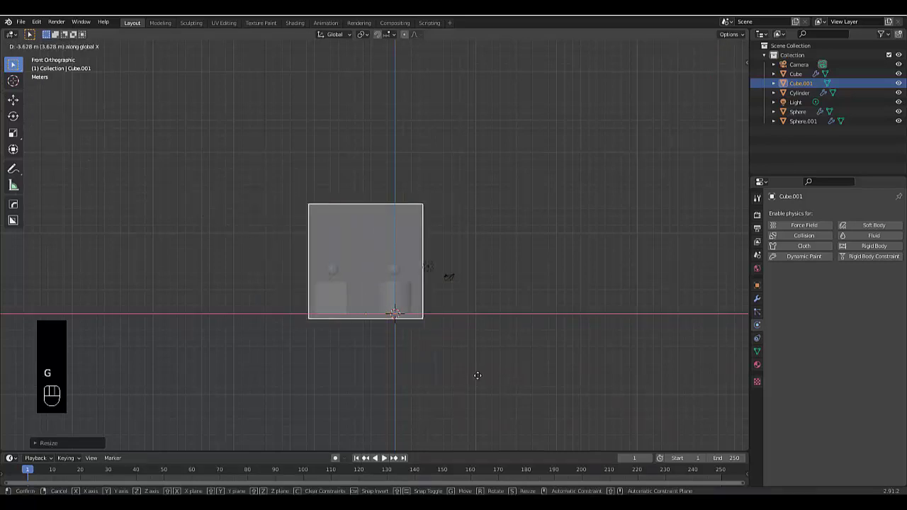
click(477, 381)
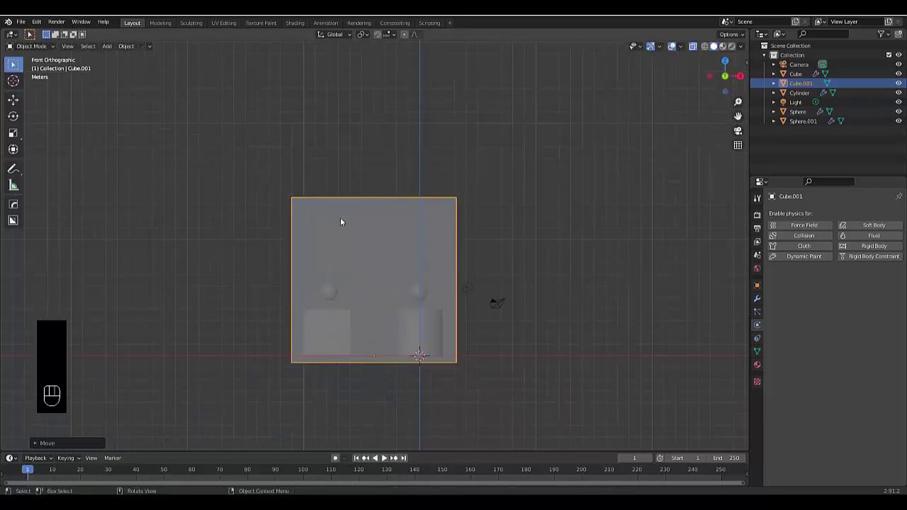
- Lower the box's top face to just above the spheres
key(Tab)
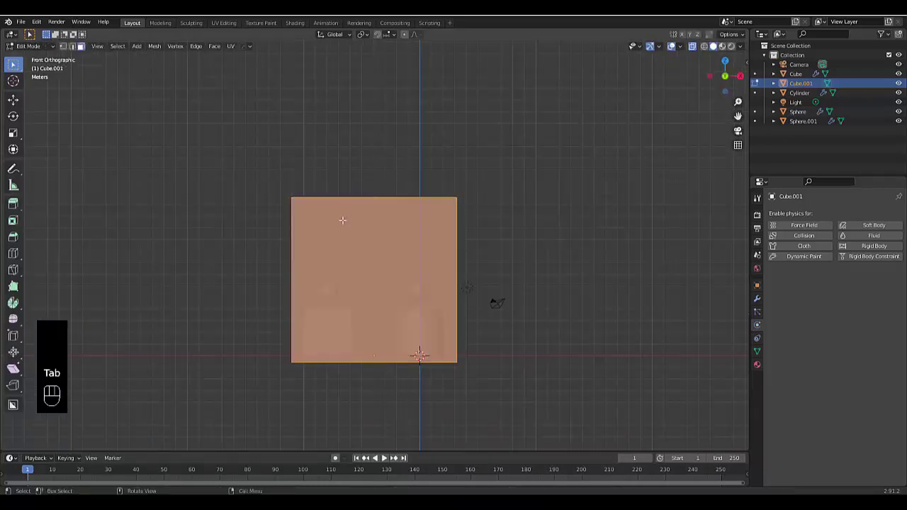
middle_drag(341, 217, 377, 169)
click(371, 190)
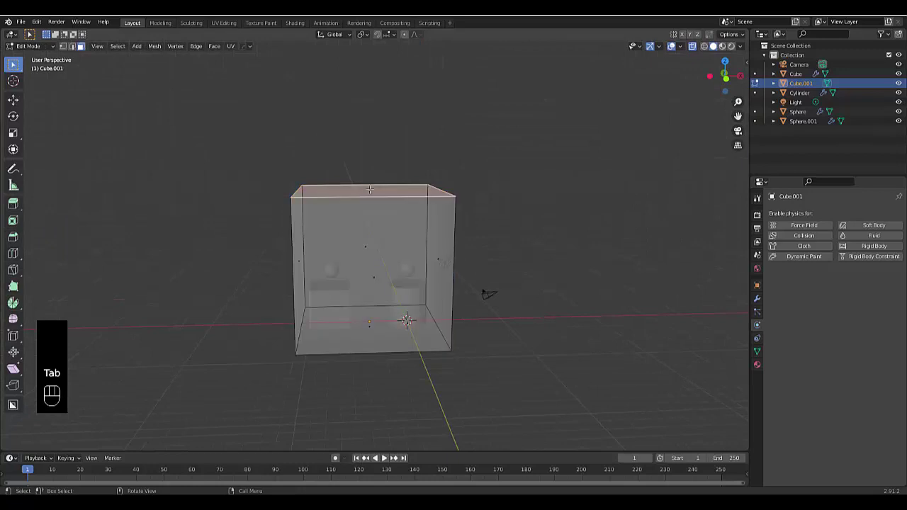
key(KP_1)
key(g)
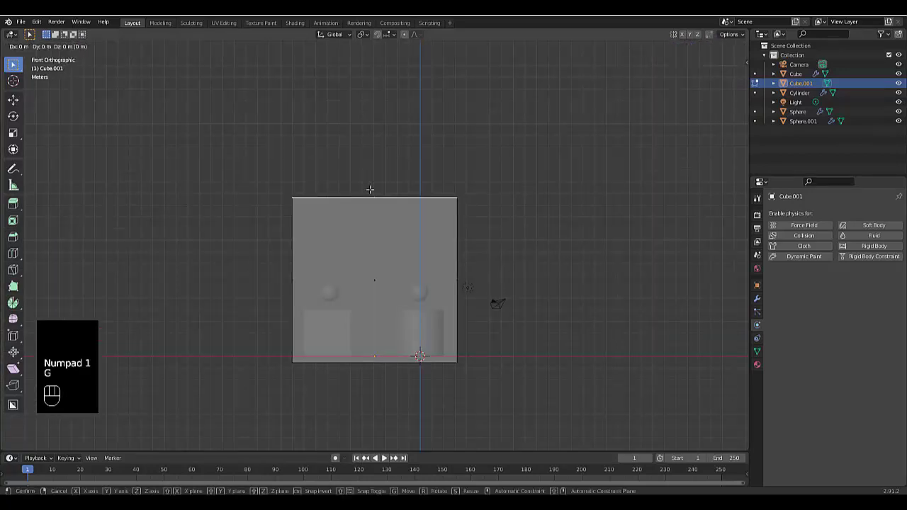
click(369, 264)
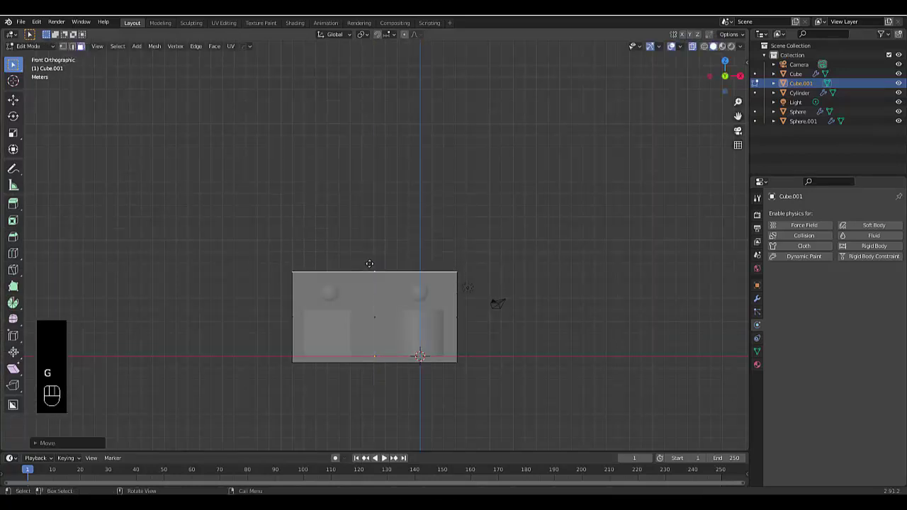
key(Tab)
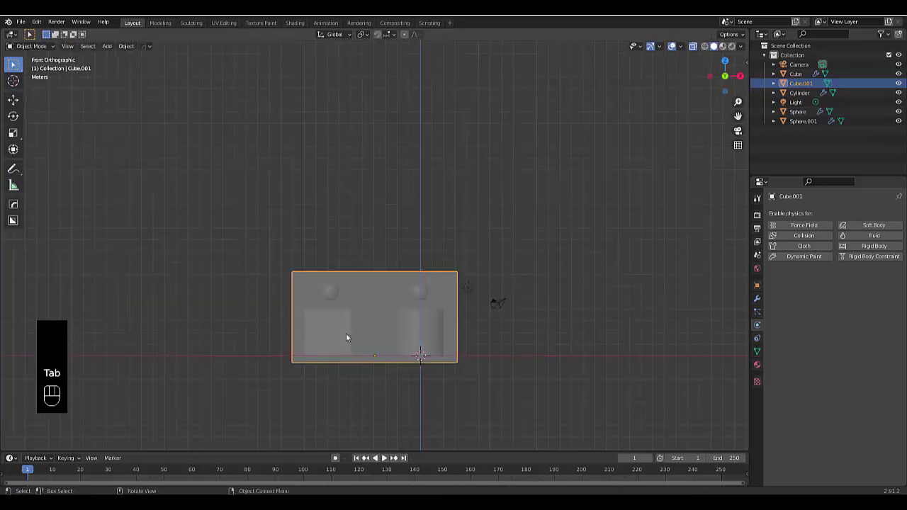
- Make the enclosing box a Fluid Domain of type Liquid
click(859, 236)
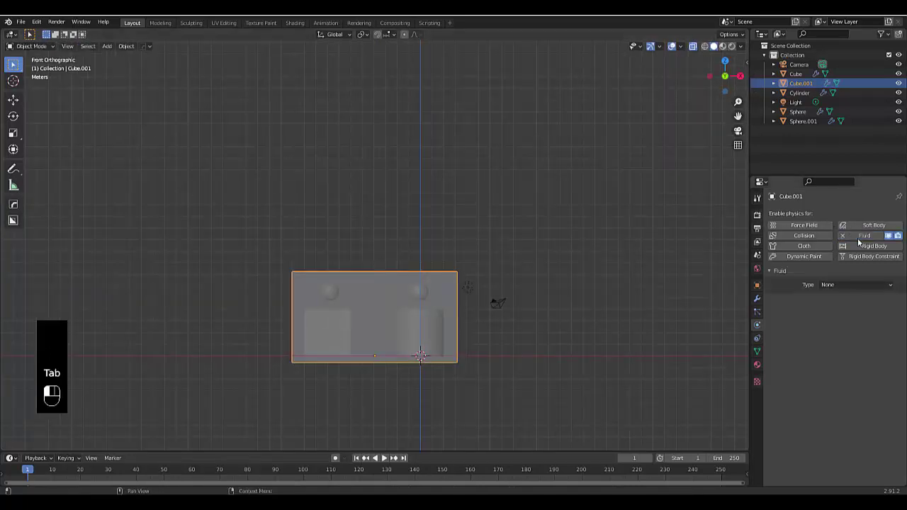
click(841, 284)
click(840, 306)
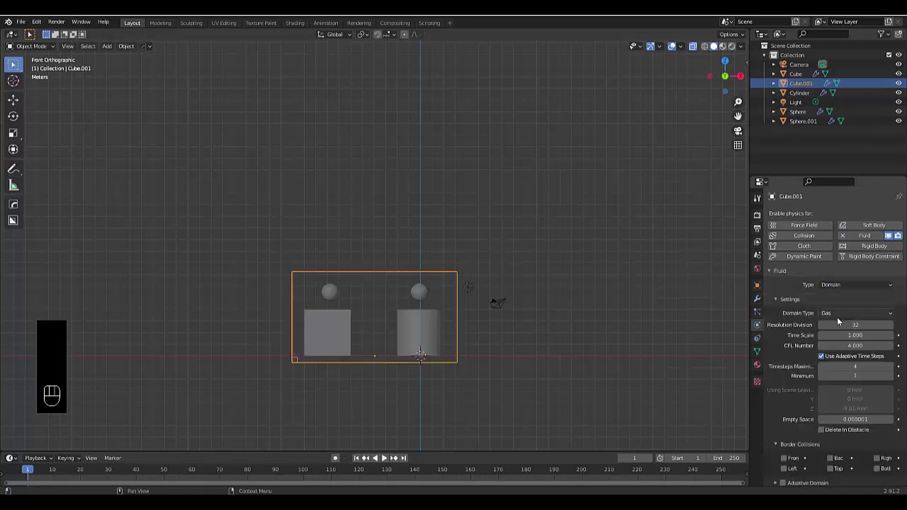
click(835, 314)
click(833, 336)
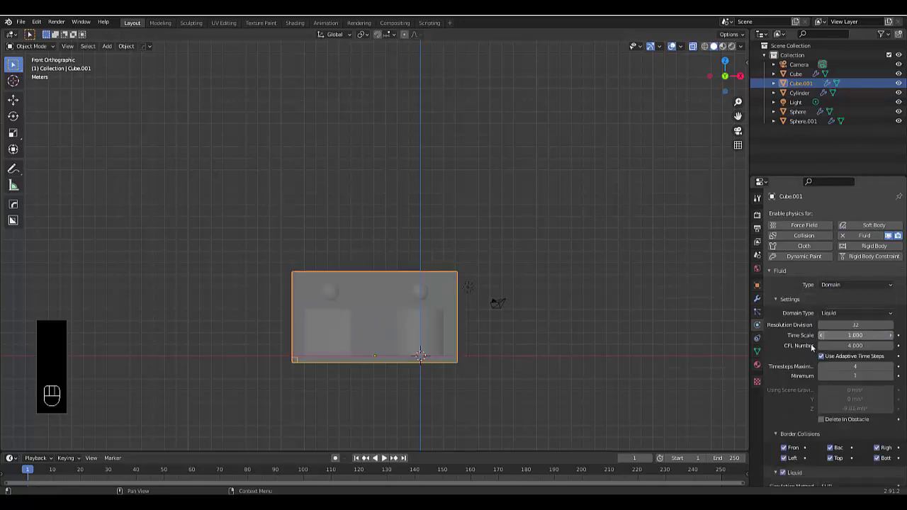
- Set the cache type to Modular with Is Resumable ticked, and bake the data
scroll(789, 349, down, 3)
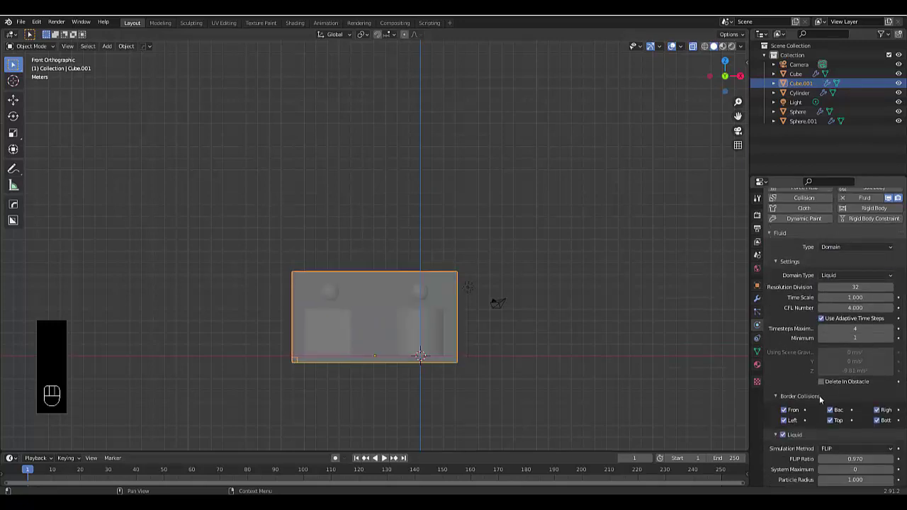
scroll(823, 344, down, 3)
scroll(837, 417, down, 5)
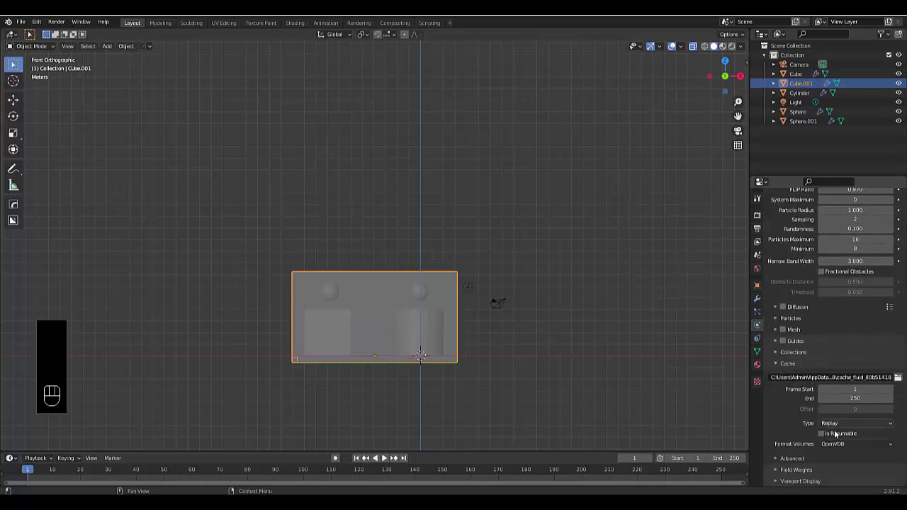
click(838, 424)
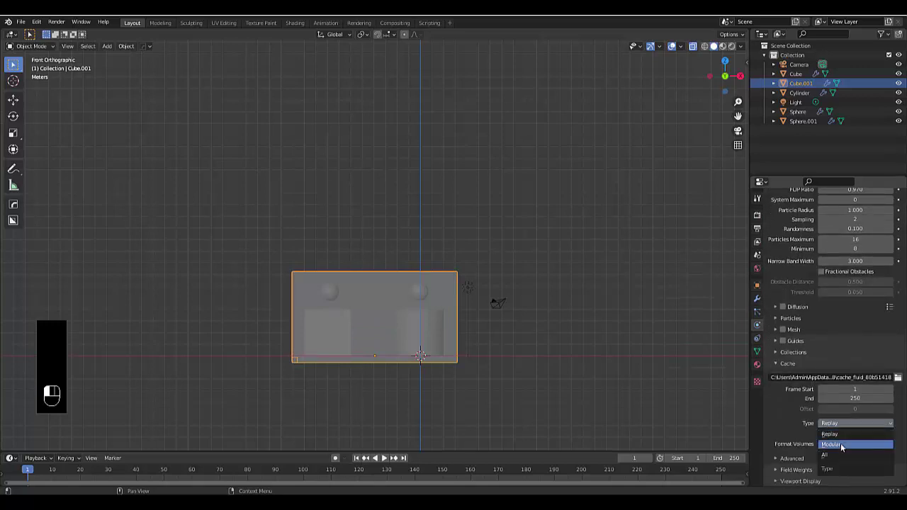
click(841, 445)
click(825, 467)
scroll(799, 426, up, 6)
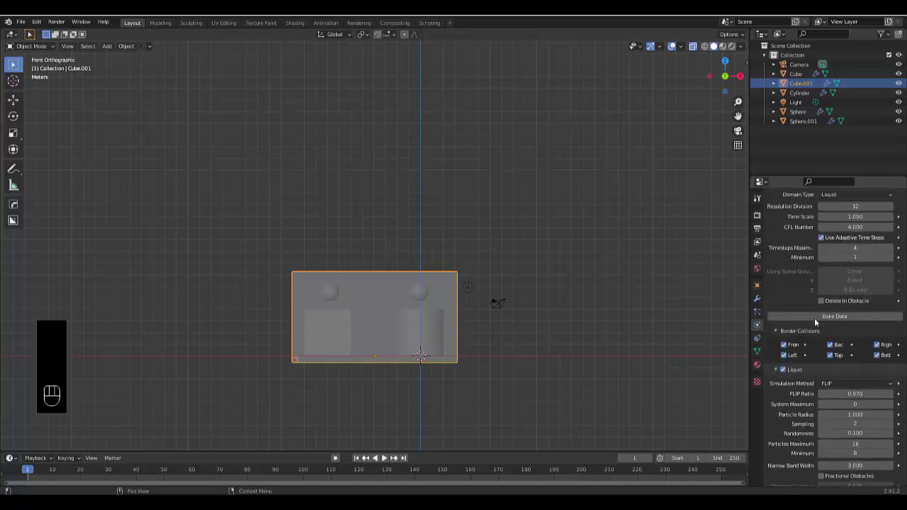
click(812, 317)
- Play back the baked liquid simulation and pause it at frame 72
scroll(336, 298, up, 3)
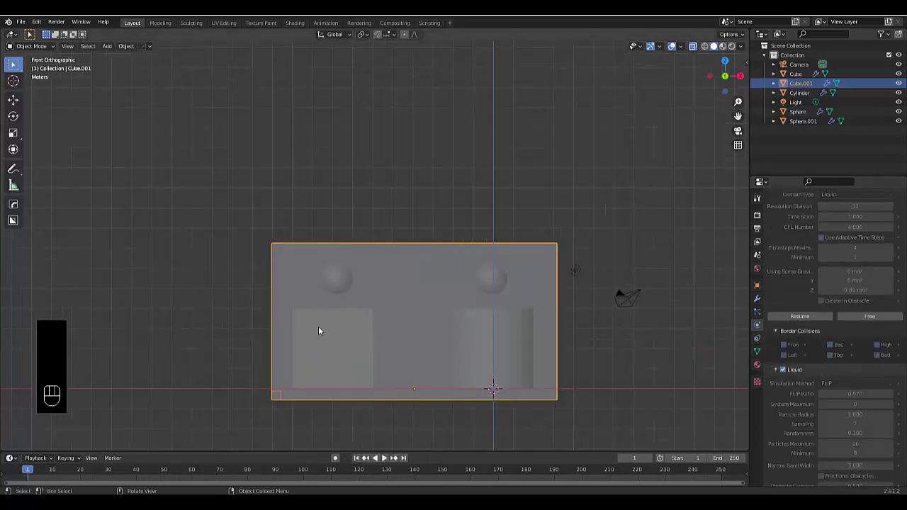
click(384, 459)
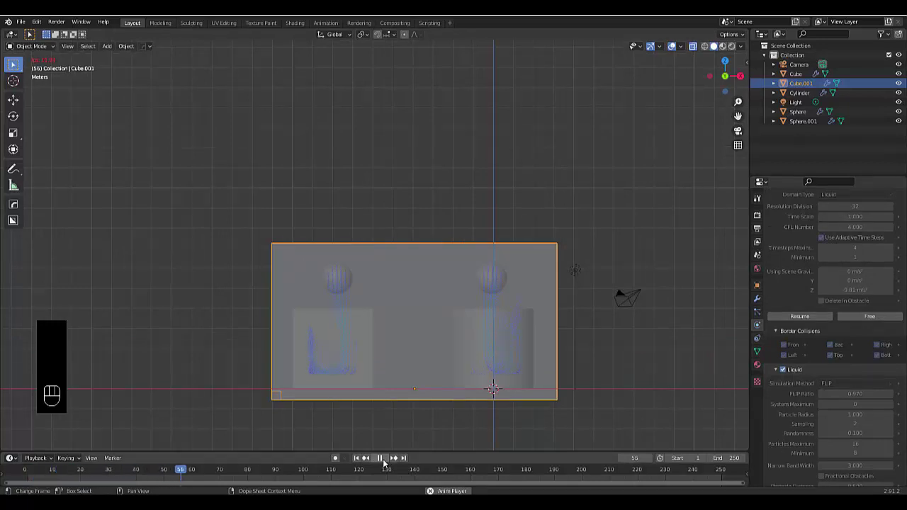
click(380, 459)
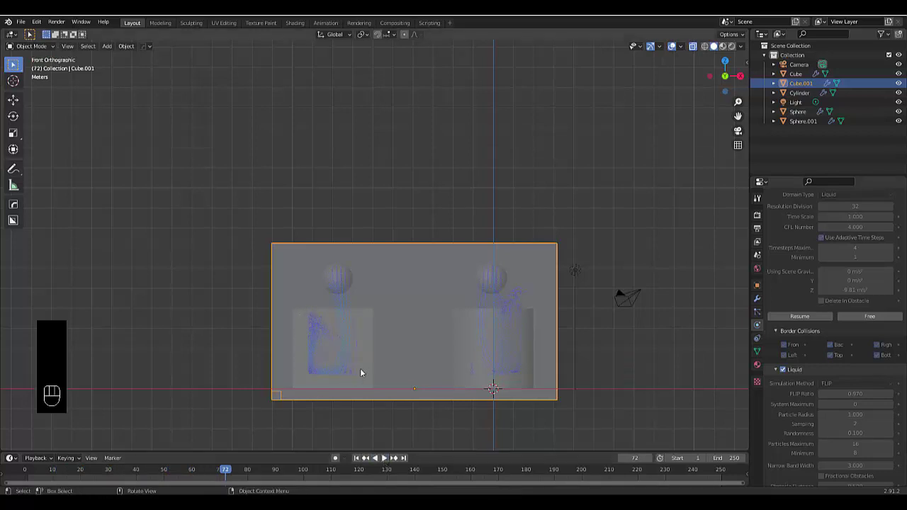
- Free the domain's baked cache and set adaptive timesteps to maximum 8, minimum 4
key(KP_Decimal)
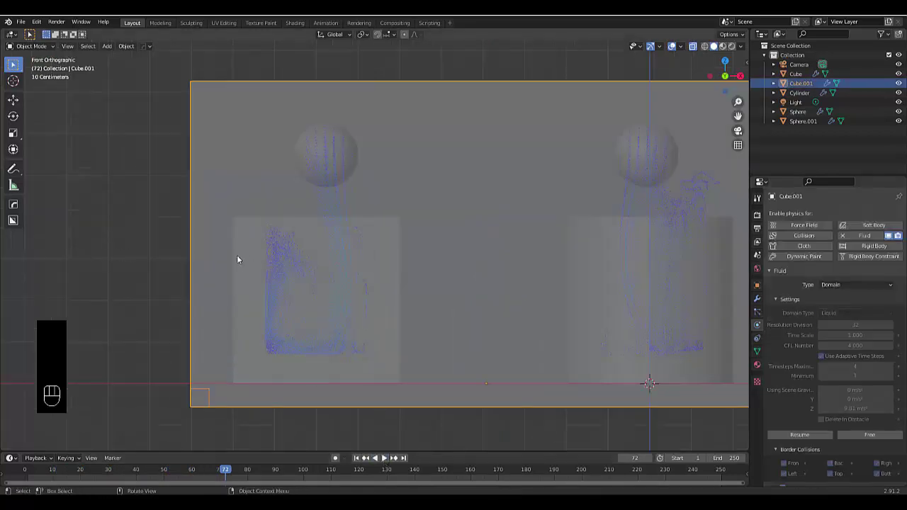
click(854, 433)
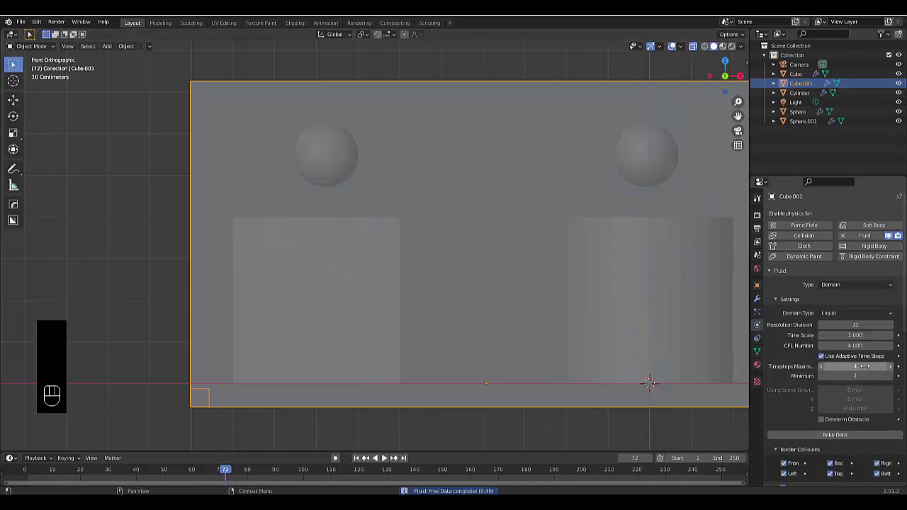
click(855, 366)
text(8)
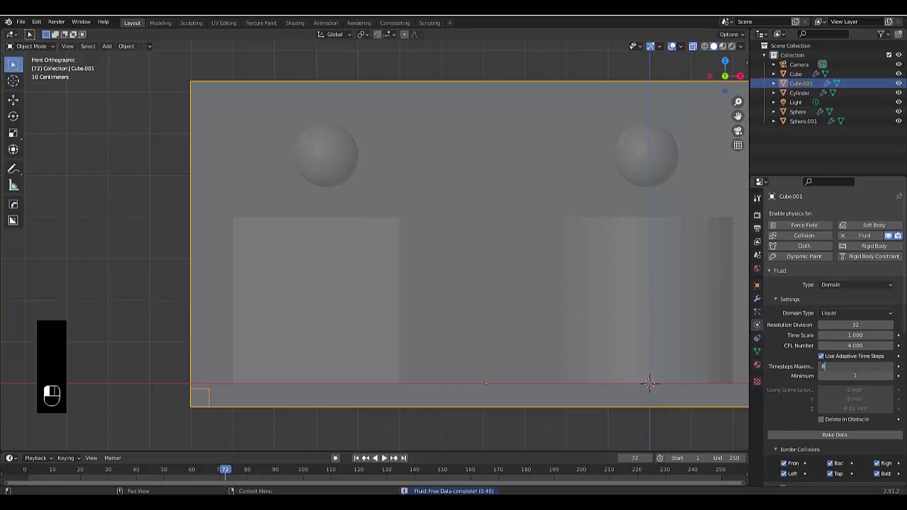
click(855, 376)
text(4)
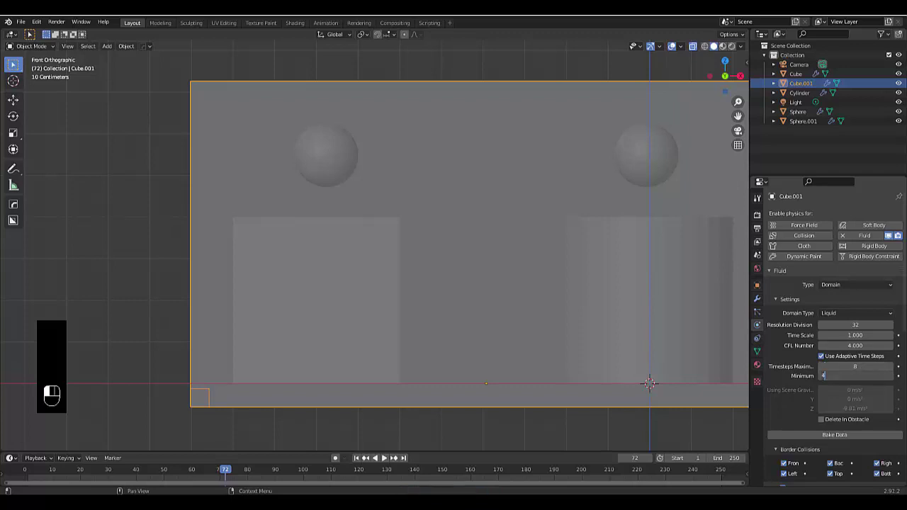
key(Return)
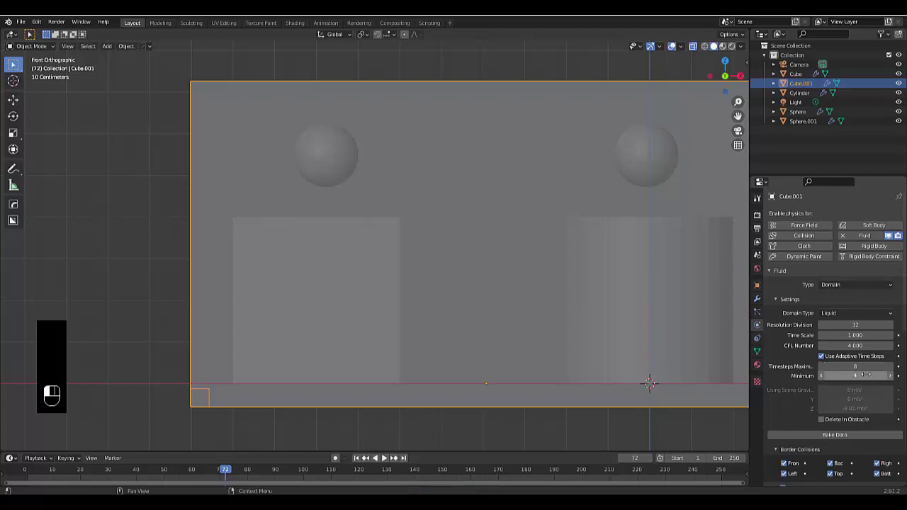
- Raise Cube.001's Resolution Division from 32 to 150
click(855, 324)
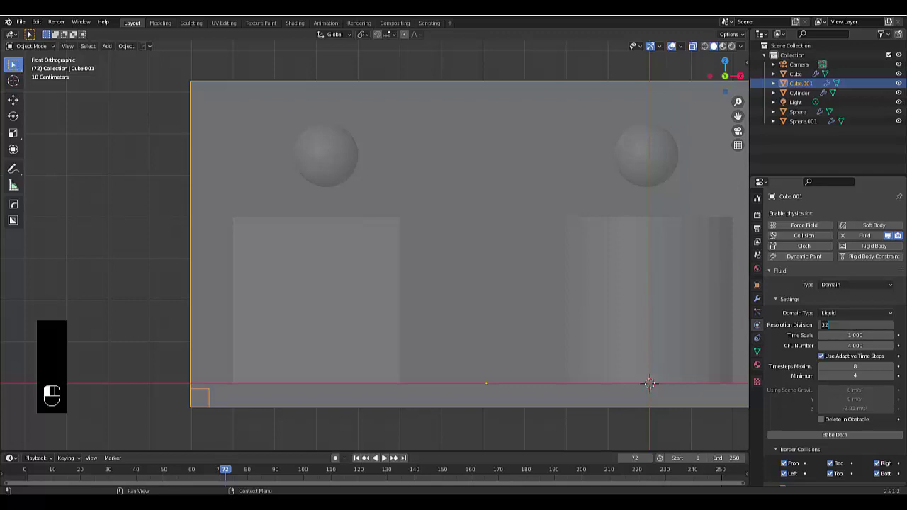
text(12)
key(BackSpace)
text(50)
key(Return)
scroll(814, 382, down, 5)
scroll(813, 386, down, 9)
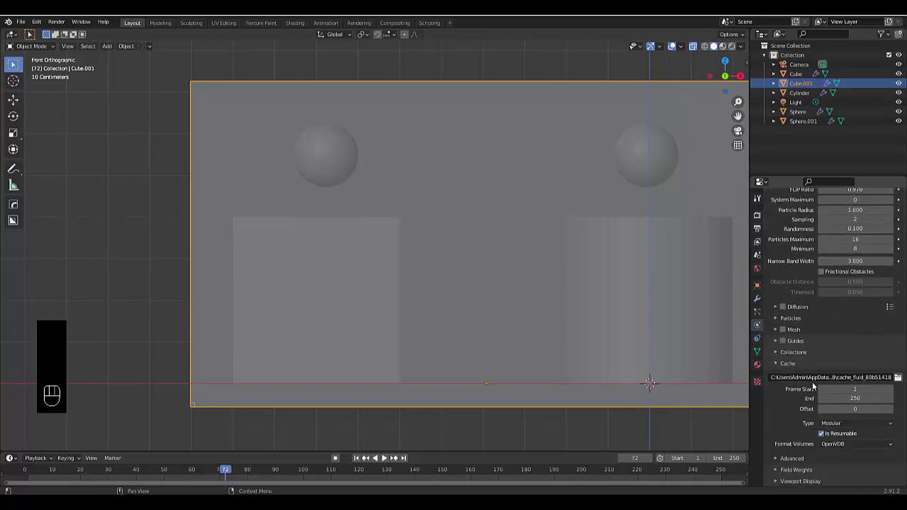
scroll(801, 417, up, 1)
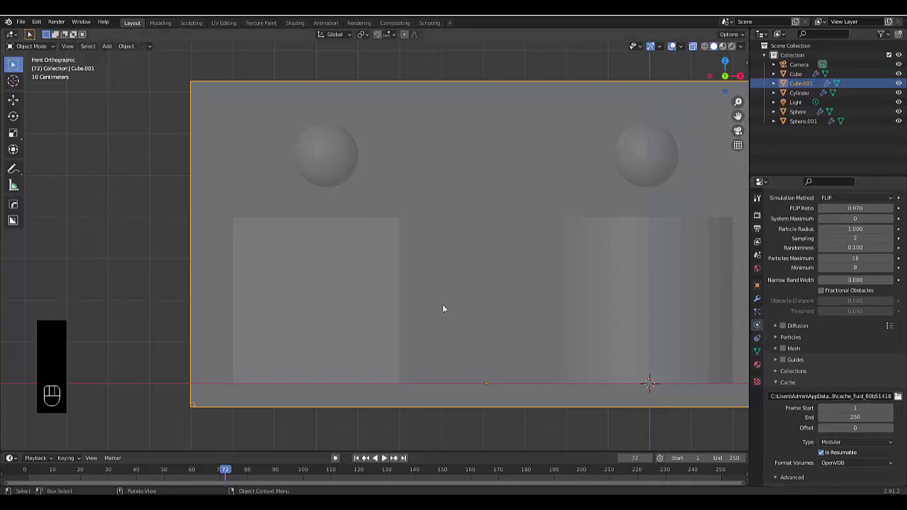
- Give the left inflow Sphere 25 sampling substeps
click(292, 237)
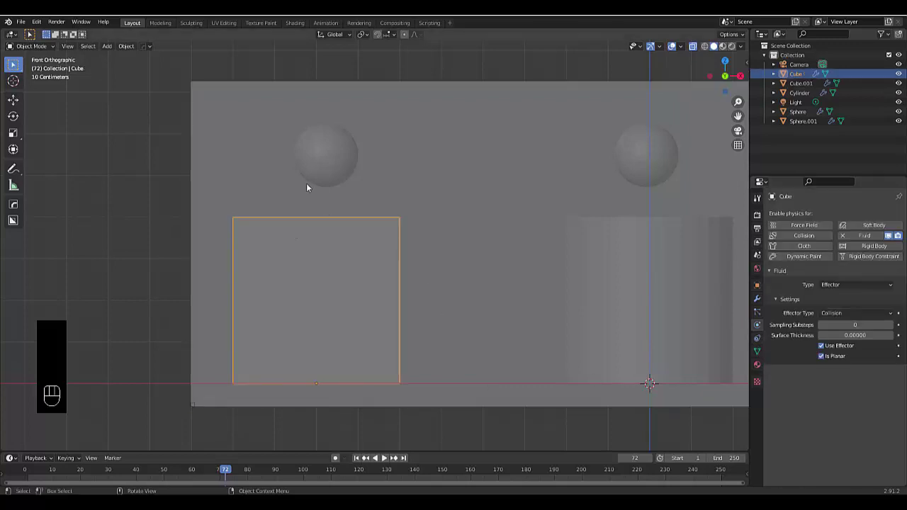
click(335, 145)
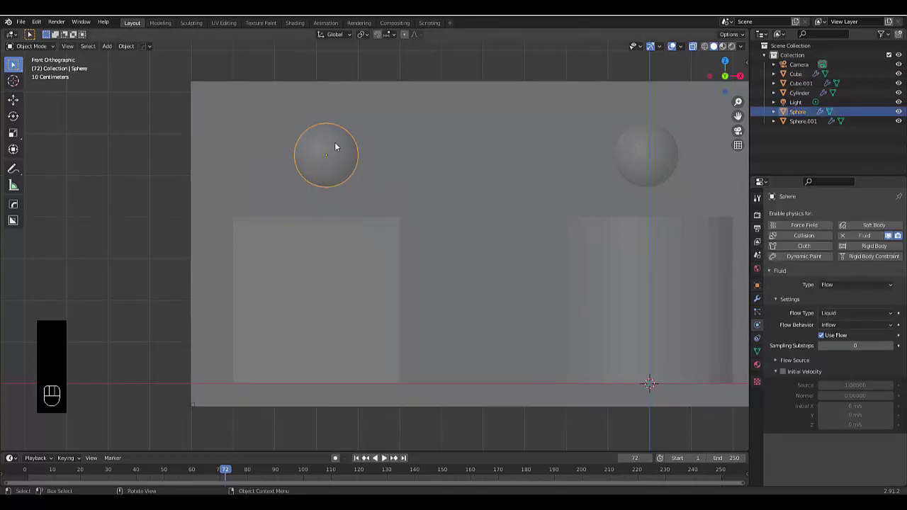
click(845, 346)
text(25)
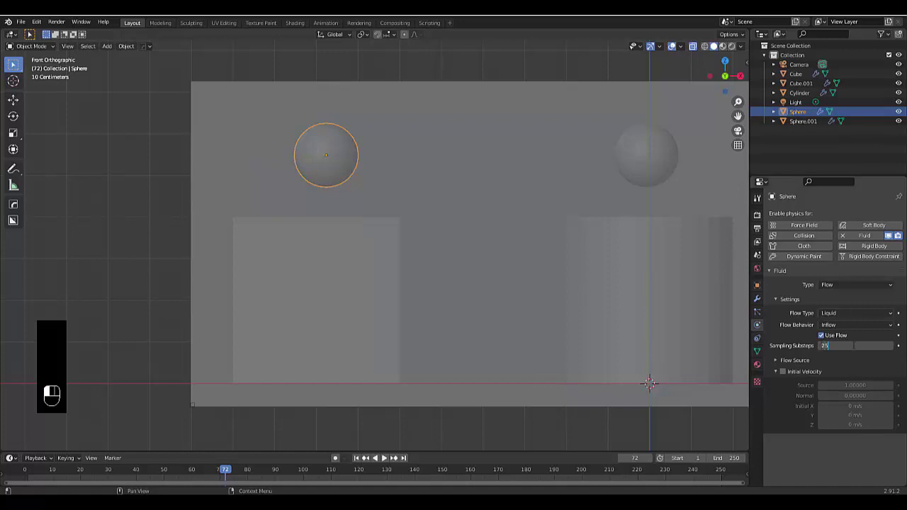
key(Return)
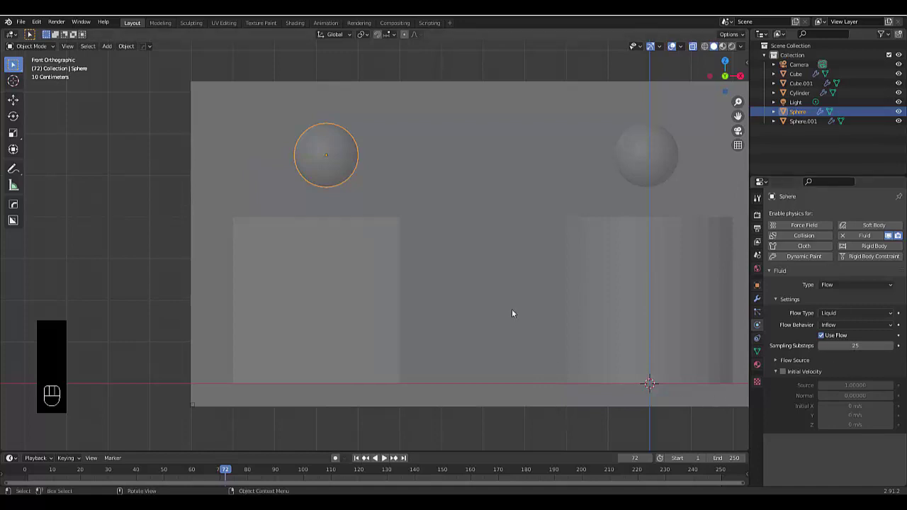
- Set Sphere.001's sampling substeps to 25, then select the Cube obstacle
click(645, 174)
click(866, 345)
text(25)
key(Return)
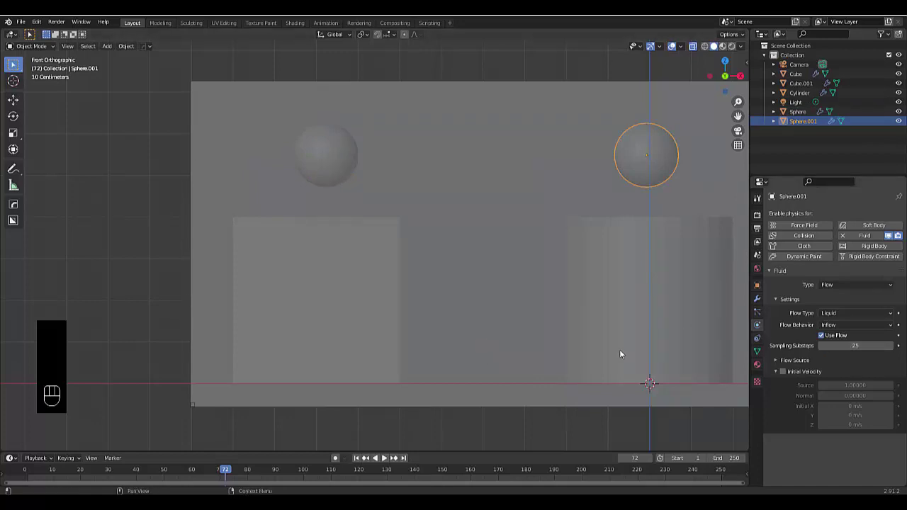
click(339, 276)
click(292, 270)
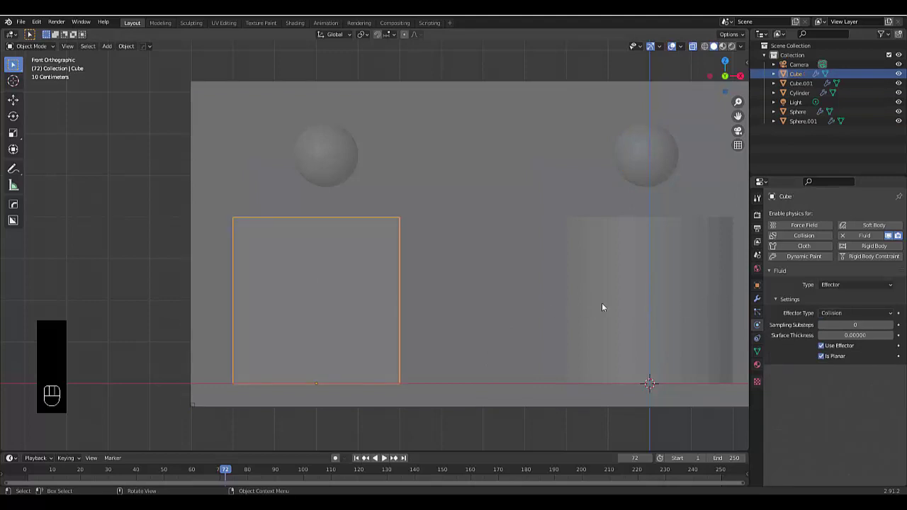
- Give the Cube effector 20 sampling substeps and a surface thickness of 0.0001
click(855, 335)
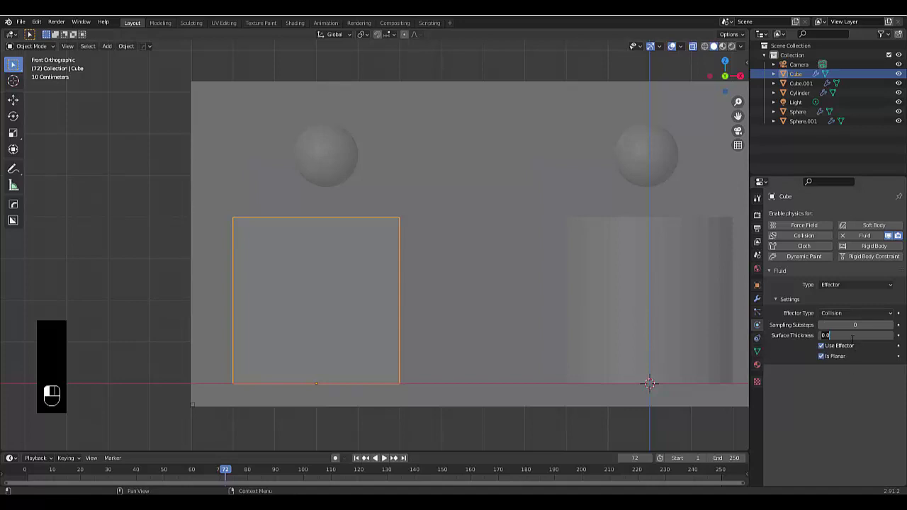
click(847, 325)
text(20)
key(Return)
click(854, 336)
text(0.00000)
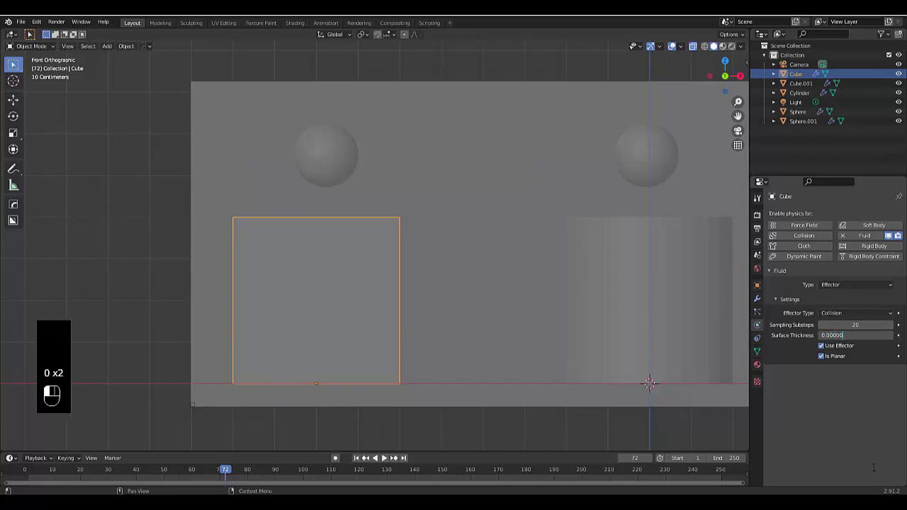
key(Return)
click(856, 335)
text(0.000001)
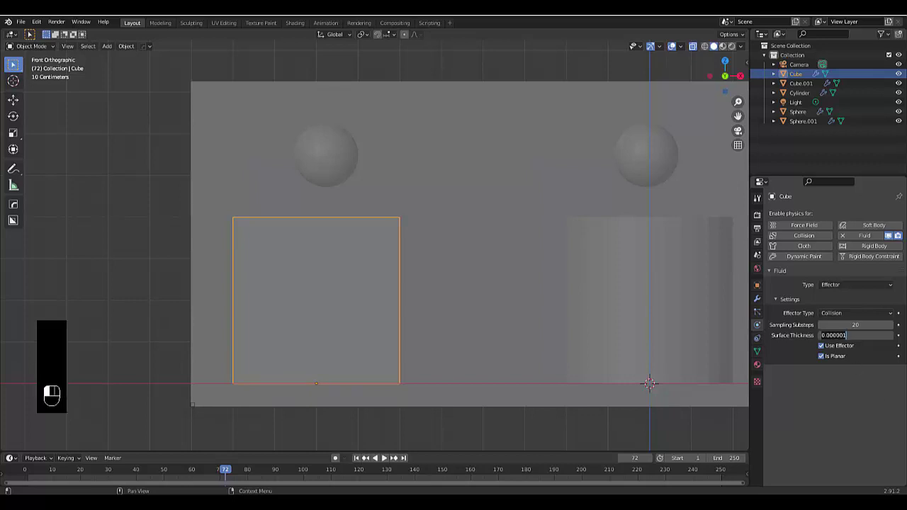
key(BackSpace)
key(BackSpace)
key(BackSpace)
key(BackSpace)
key(BackSpace)
key(BackSpace)
key(BackSpace)
text(.001)
key(BackSpace)
key(BackSpace)
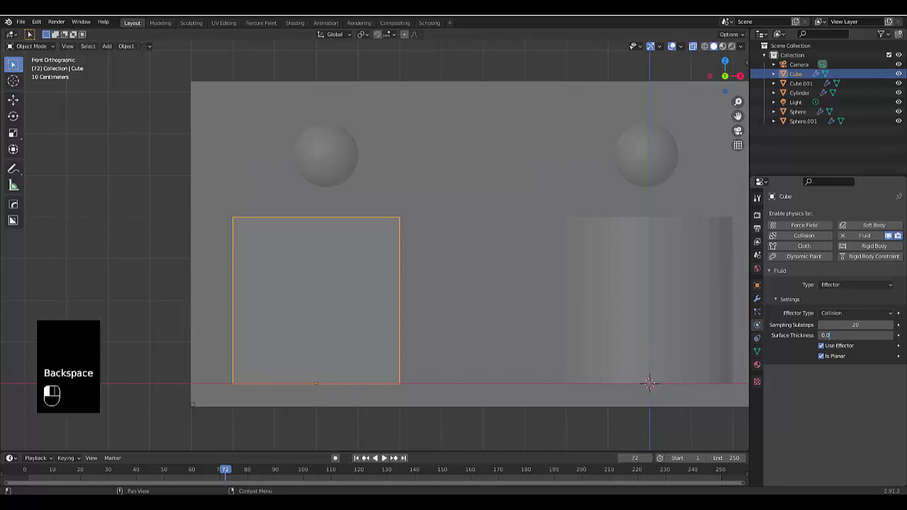
text(0)
text(010)
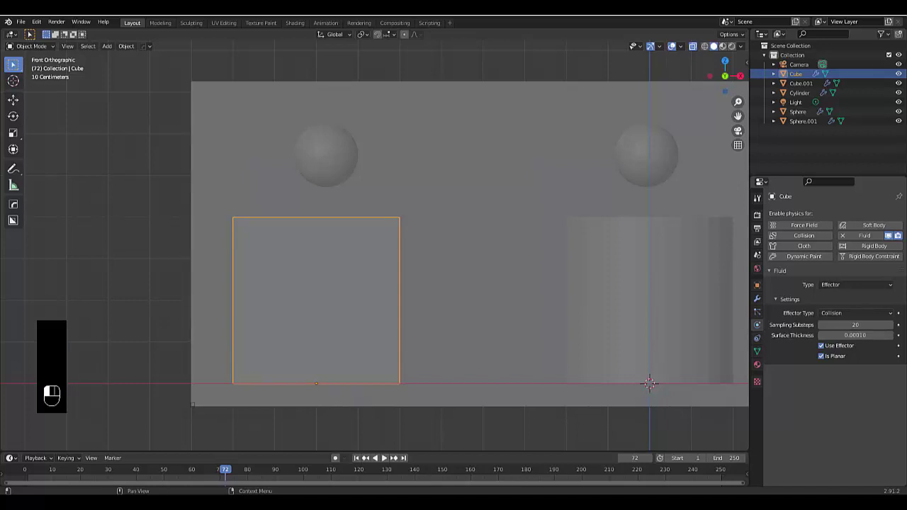
key(Return)
- Give the Cylinder effector 20 sampling substeps and a surface thickness of 0.1
click(659, 323)
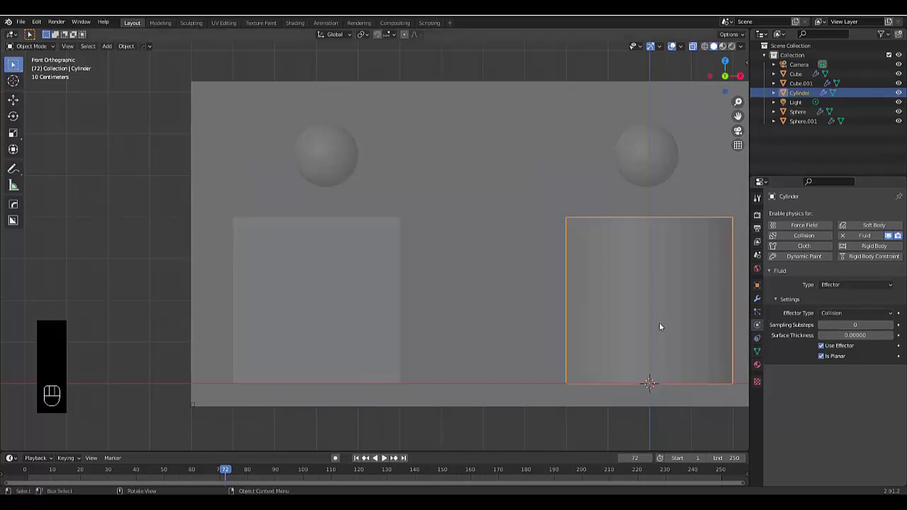
click(855, 335)
text(0.001)
key(Return)
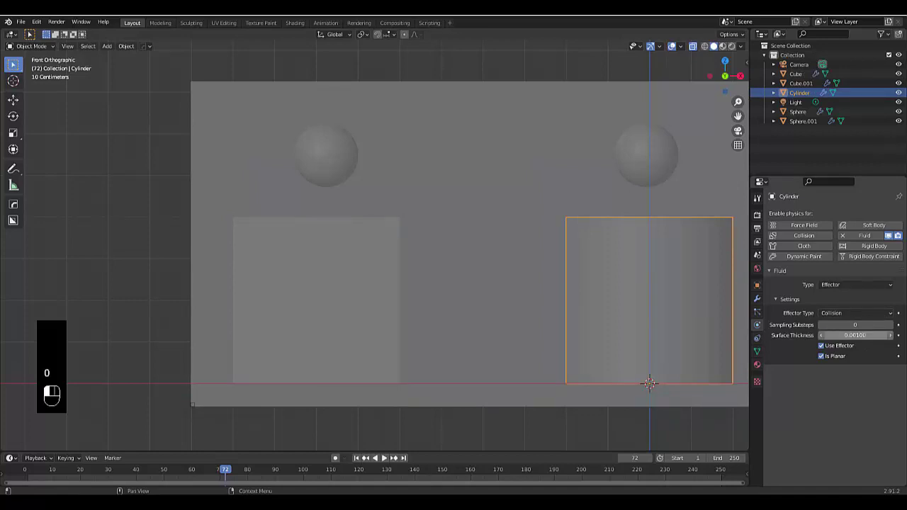
click(859, 325)
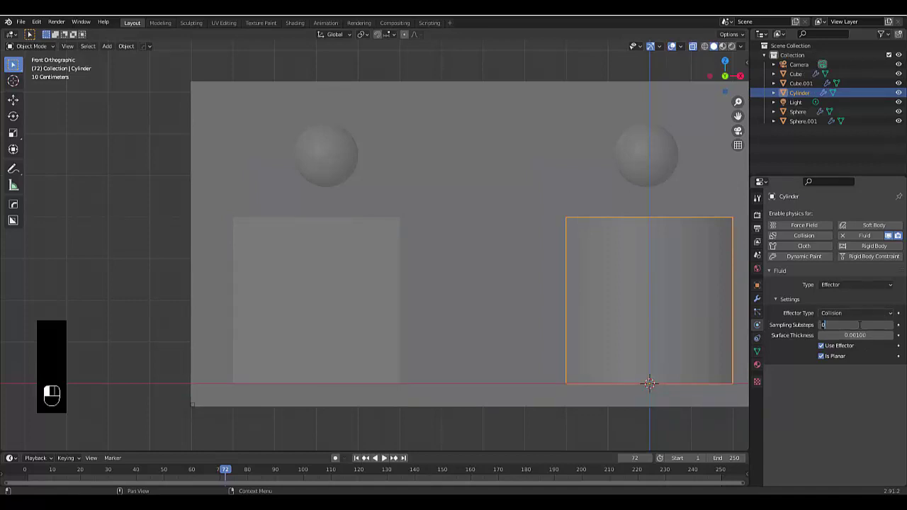
text(20)
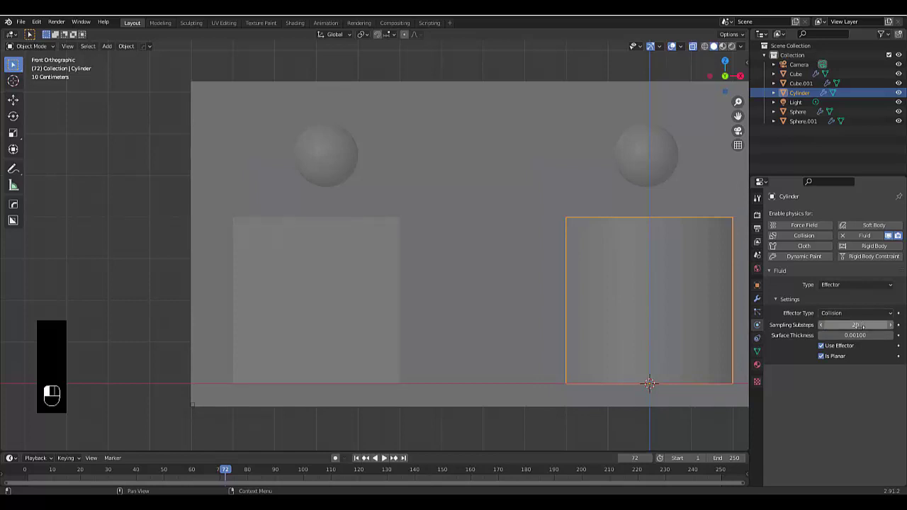
click(836, 336)
key(BackSpace)
key(BackSpace)
key(BackSpace)
text(1)
key(Return)
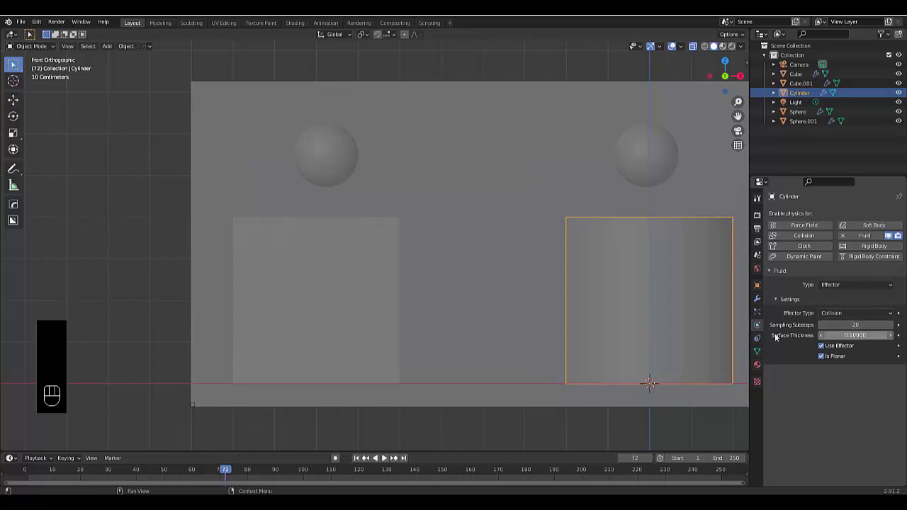
click(297, 310)
click(298, 302)
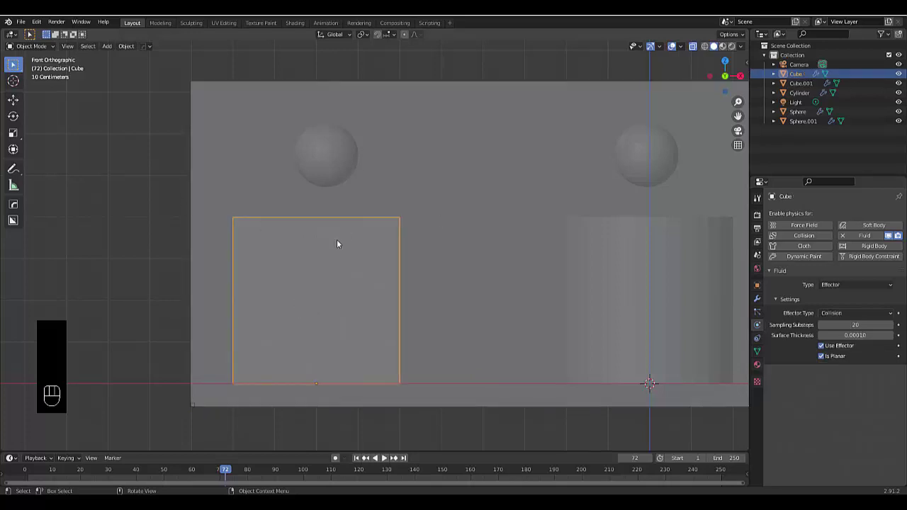
- Select the domain Cube.001 and start Bake Data for its liquid simulation
click(605, 277)
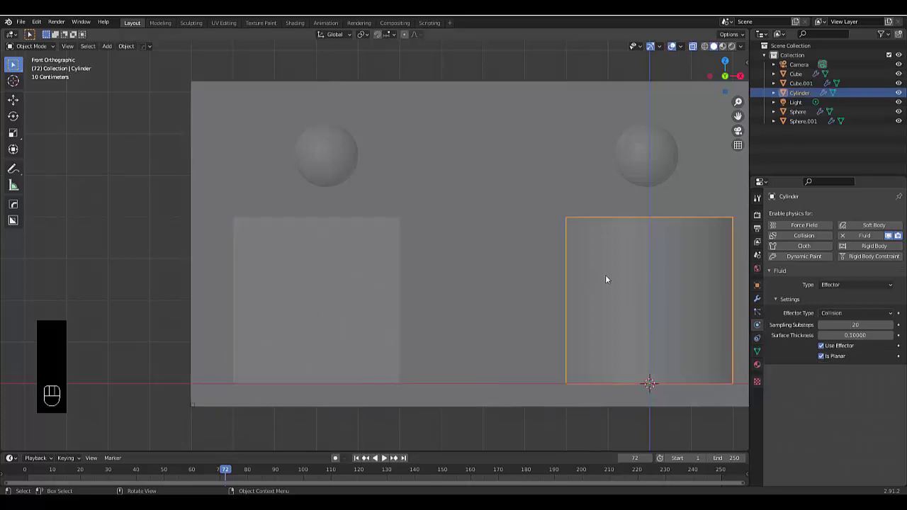
click(448, 111)
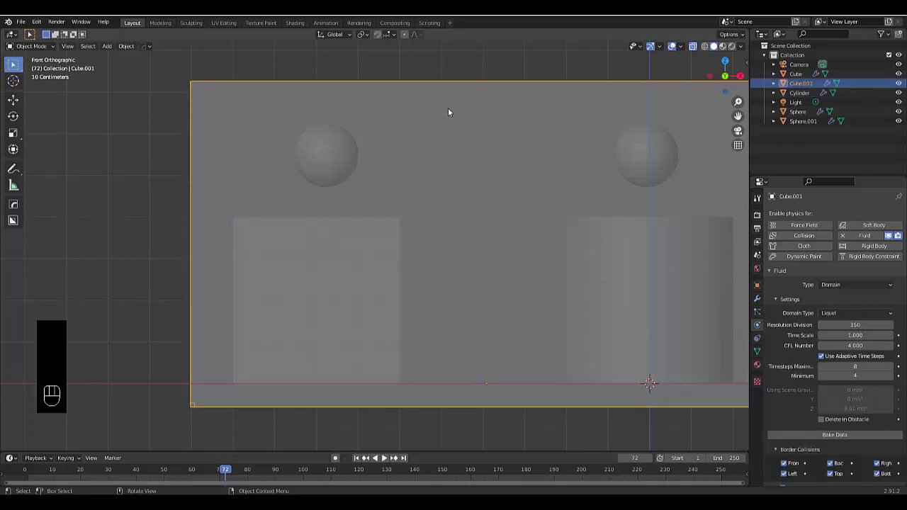
click(801, 433)
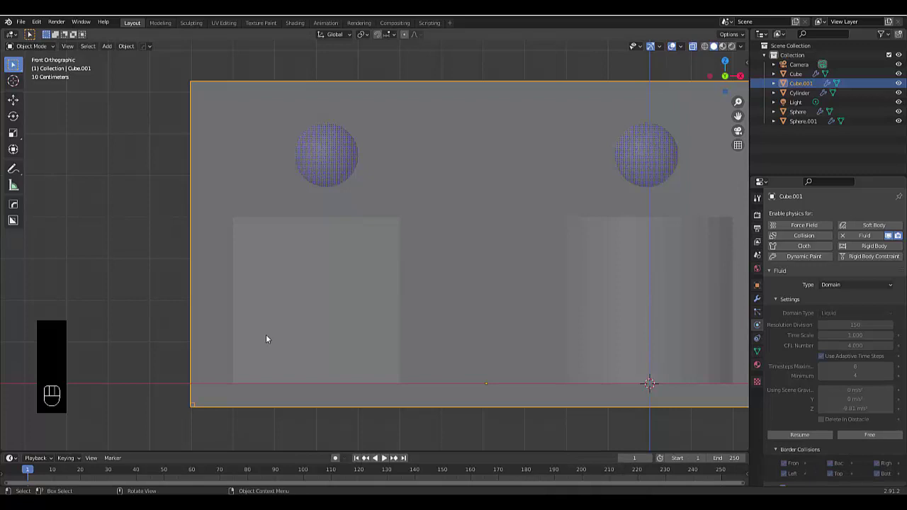
- Play back the resolution-150 liquid simulation from frame 1
click(384, 459)
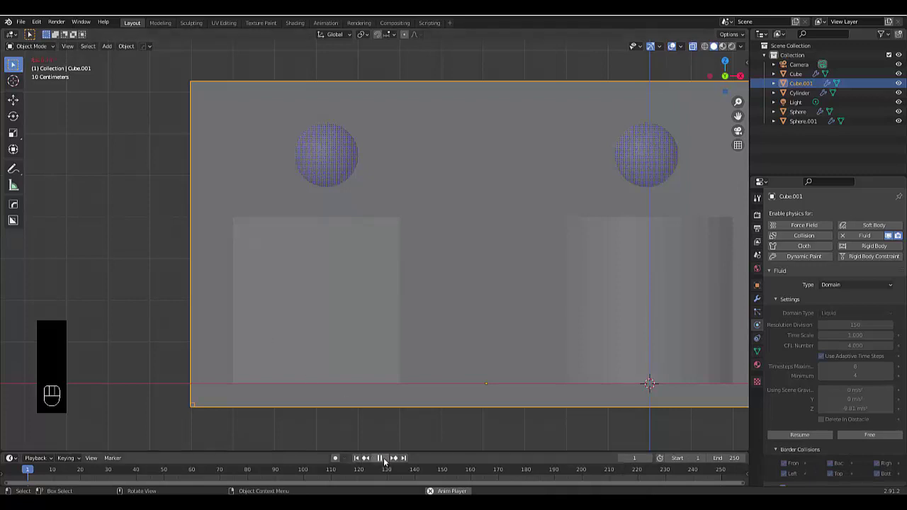